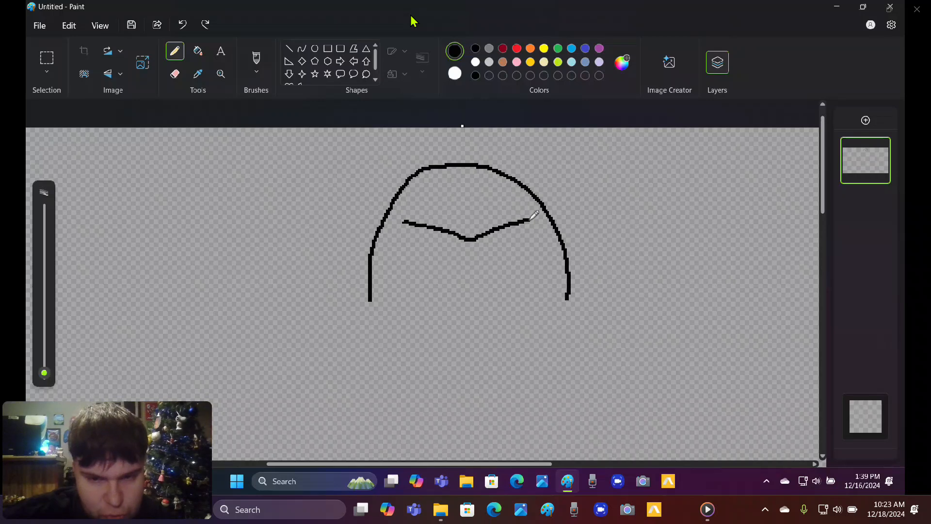
Step: Draw a winged emblem with a narrow square stem beneath the V-shaped line inside the dome, closing its left edge
{"action": "mouse_move", "coordinate": [530, 219]}
{"action": "left_mouse_down"}
{"action": "mouse_move", "coordinate": [528, 251]}
{"action": "mouse_move", "coordinate": [486, 281]}
{"action": "mouse_move", "coordinate": [483, 301]}
{"action": "mouse_move", "coordinate": [462, 301]}
{"action": "mouse_move", "coordinate": [462, 276]}
{"action": "mouse_move", "coordinate": [408, 256]}
{"action": "mouse_move", "coordinate": [405, 223]}
{"action": "left_mouse_up"}
{"action": "key", "text": "ctrl+z"}
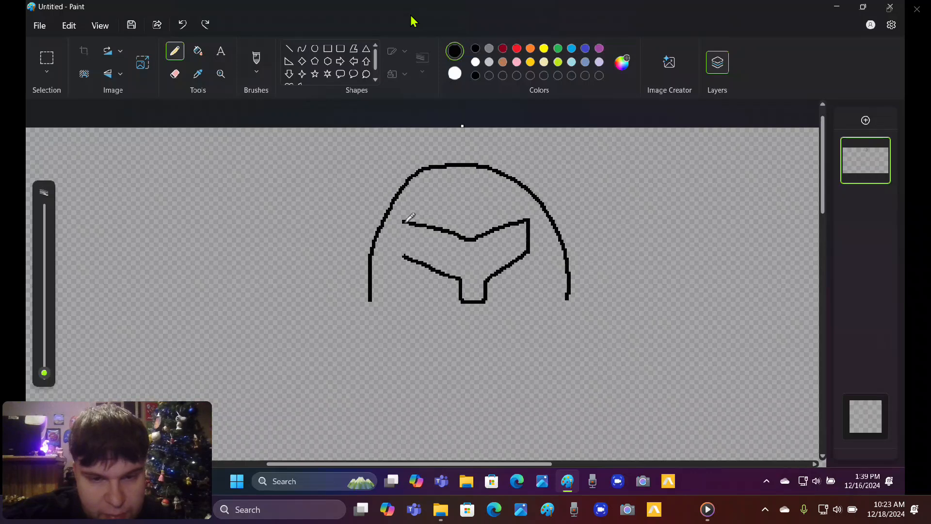
{"action": "mouse_move", "coordinate": [404, 223]}
{"action": "left_mouse_down"}
{"action": "mouse_move", "coordinate": [406, 252]}
{"action": "mouse_move", "coordinate": [405, 224]}
{"action": "mouse_move", "coordinate": [446, 226]}
{"action": "mouse_move", "coordinate": [456, 206]}
{"action": "mouse_move", "coordinate": [496, 224]}
{"action": "mouse_move", "coordinate": [467, 205]}
{"action": "mouse_move", "coordinate": [468, 168]}
{"action": "mouse_move", "coordinate": [467, 202]}
{"action": "mouse_move", "coordinate": [467, 169]}
{"action": "left_mouse_up"}
Step: Draw a half-round above the emblem's notch, connect it to the dome's top with a vertical line, and close the stem's top edge
{"action": "key", "text": "ctrl+z"}
{"action": "key", "text": "ctrl+z"}
{"action": "key", "text": "ctrl+z"}
{"action": "key", "text": "ctrl+z"}
{"action": "left_click_drag", "start_coordinate": [466, 169], "coordinate": [466, 200]}
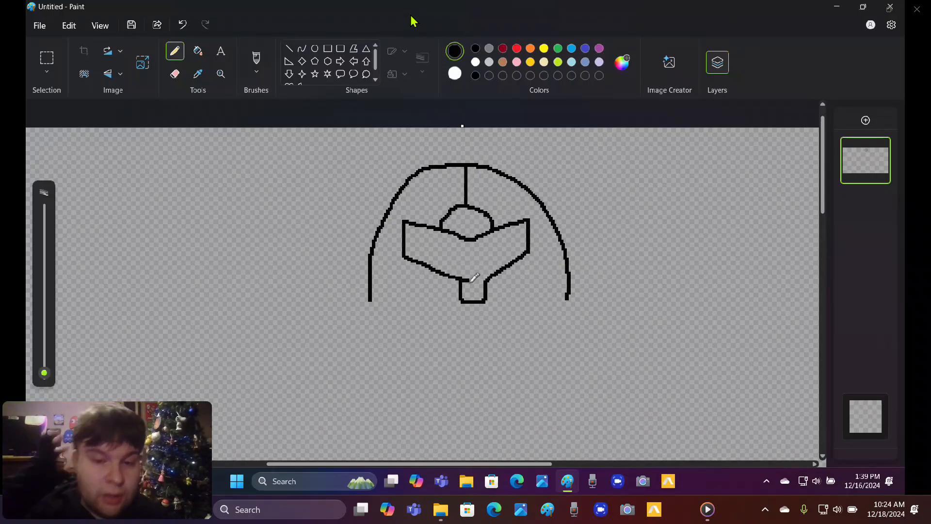
{"action": "key", "text": "ctrl+z"}
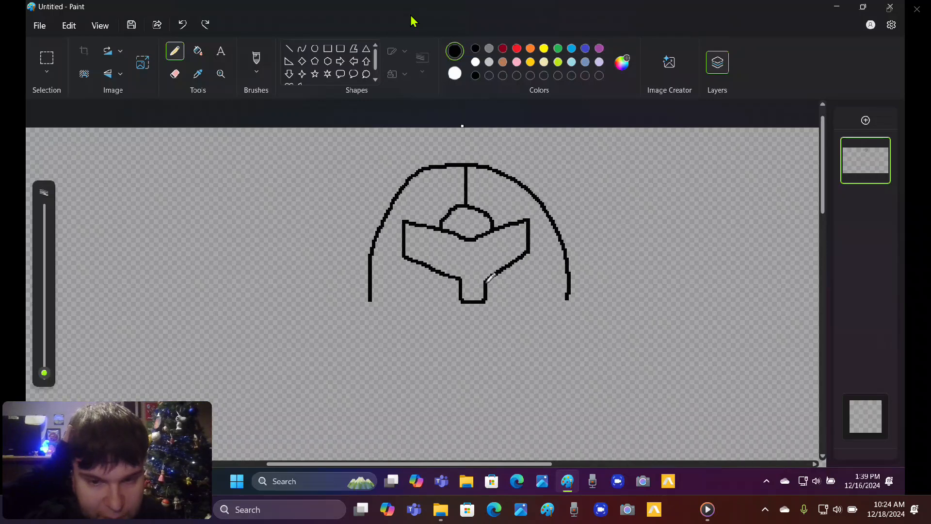
{"action": "left_click_drag", "start_coordinate": [486, 281], "coordinate": [461, 281]}
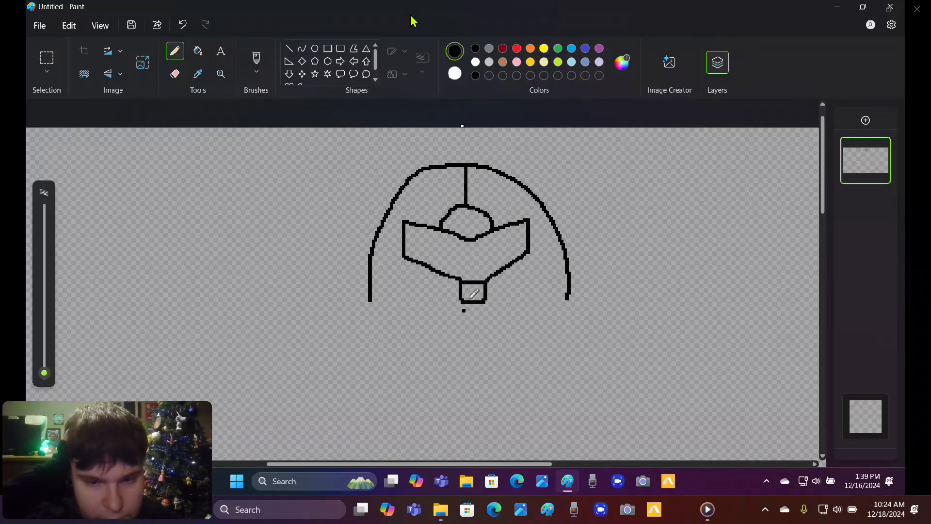
Step: Erase the left side of the dome outline and the bottom edge of the emblem's stem
{"action": "key", "text": "e"}
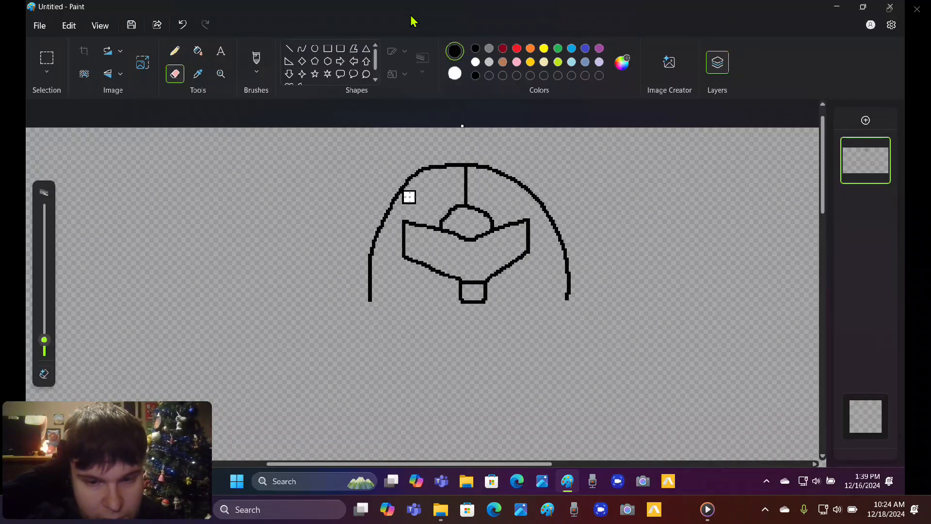
{"action": "mouse_move", "coordinate": [409, 196]}
{"action": "left_mouse_down"}
{"action": "mouse_move", "coordinate": [409, 182]}
{"action": "mouse_move", "coordinate": [370, 250]}
{"action": "mouse_move", "coordinate": [370, 298]}
{"action": "mouse_move", "coordinate": [378, 223]}
{"action": "left_mouse_up"}
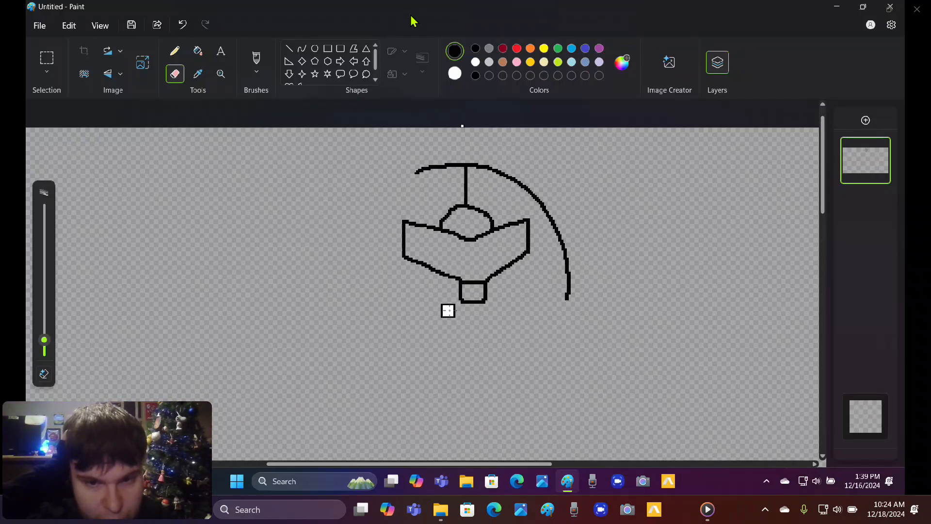
{"action": "left_click_drag", "start_coordinate": [447, 310], "coordinate": [491, 300]}
Step: Redraw the dome's left side as a wider curve with the Pencil and add a closed curved side flap outside it
{"action": "key", "text": "p"}
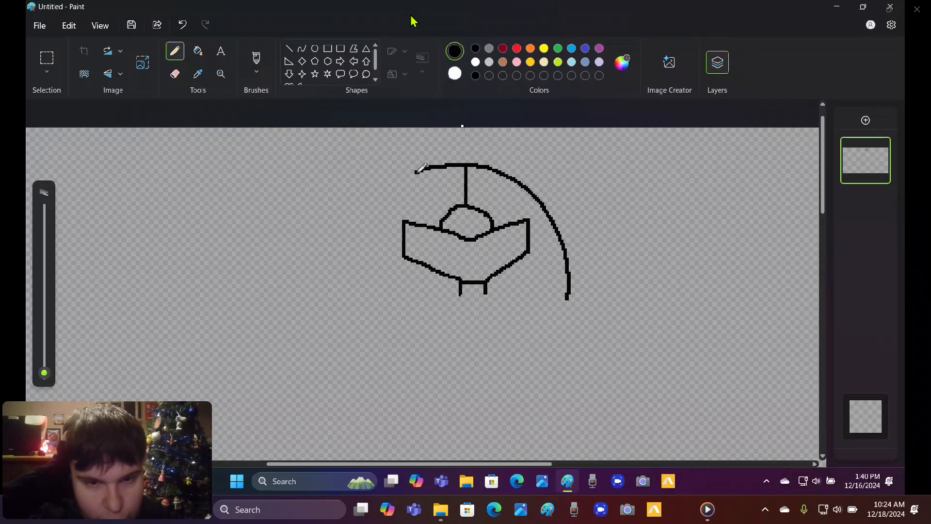
{"action": "mouse_move", "coordinate": [416, 171]}
{"action": "left_mouse_down"}
{"action": "mouse_move", "coordinate": [370, 212]}
{"action": "mouse_move", "coordinate": [356, 241]}
{"action": "mouse_move", "coordinate": [354, 289]}
{"action": "left_mouse_up"}
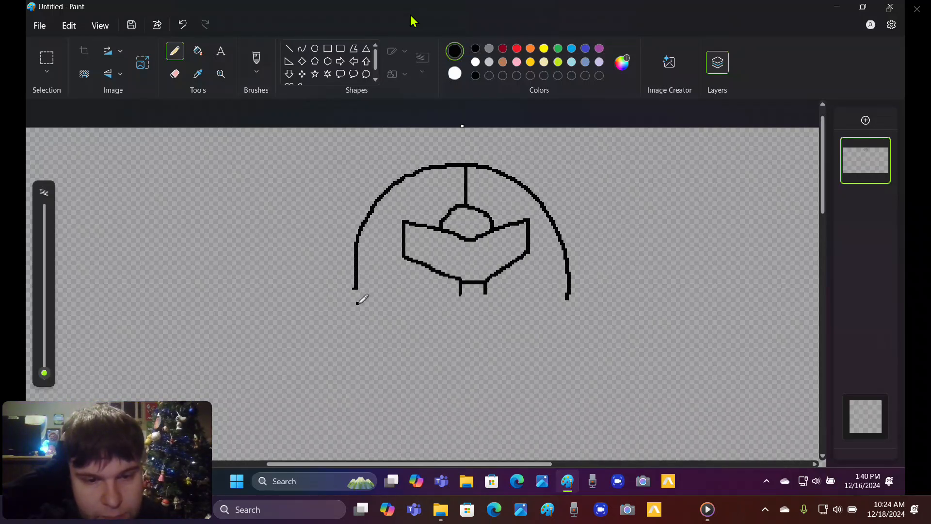
{"action": "key", "text": "e"}
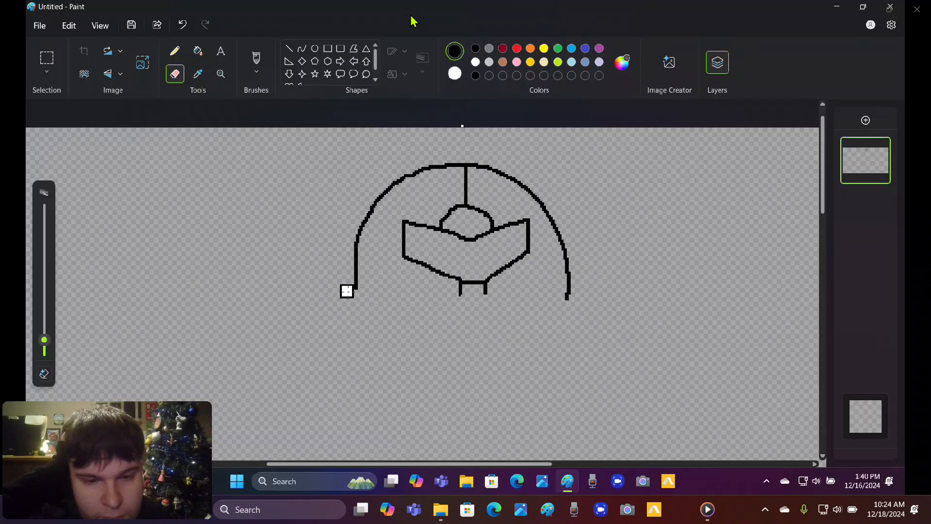
{"action": "key", "text": "p"}
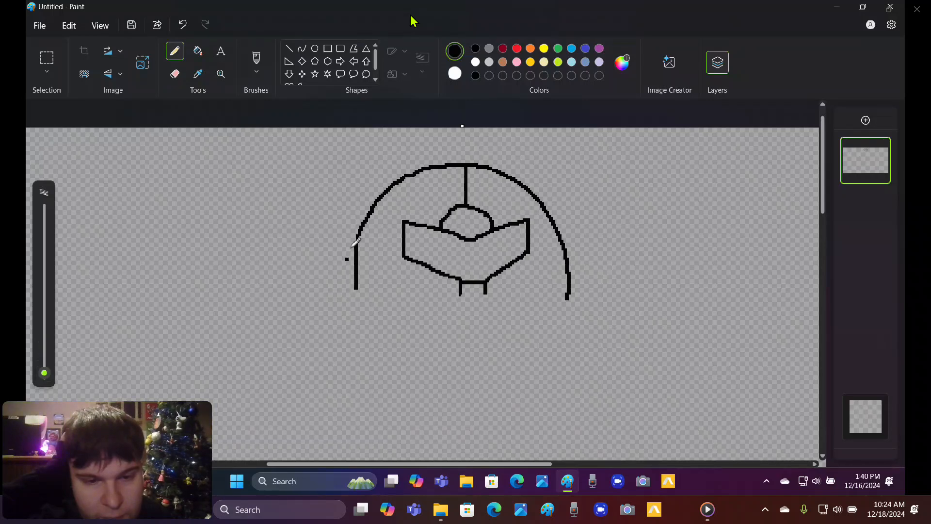
{"action": "mouse_move", "coordinate": [359, 224]}
{"action": "left_mouse_down"}
{"action": "mouse_move", "coordinate": [341, 245]}
{"action": "mouse_move", "coordinate": [333, 290]}
{"action": "mouse_move", "coordinate": [357, 293]}
{"action": "left_mouse_up"}
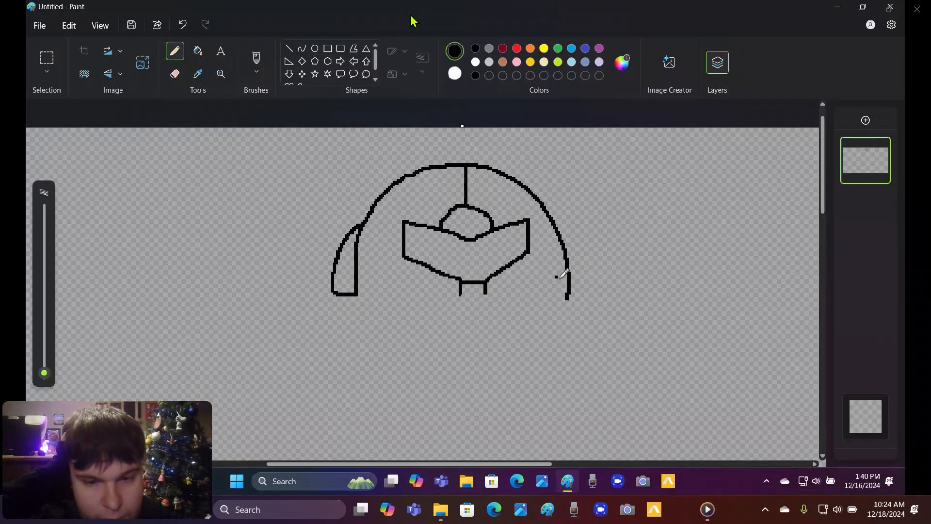
Step: Trim the lower end of the dome's right side with the Eraser and draw a narrow closed side flap outside it with the Pencil
{"action": "left_click_drag", "start_coordinate": [568, 298], "coordinate": [566, 297]}
{"action": "key", "text": "e"}
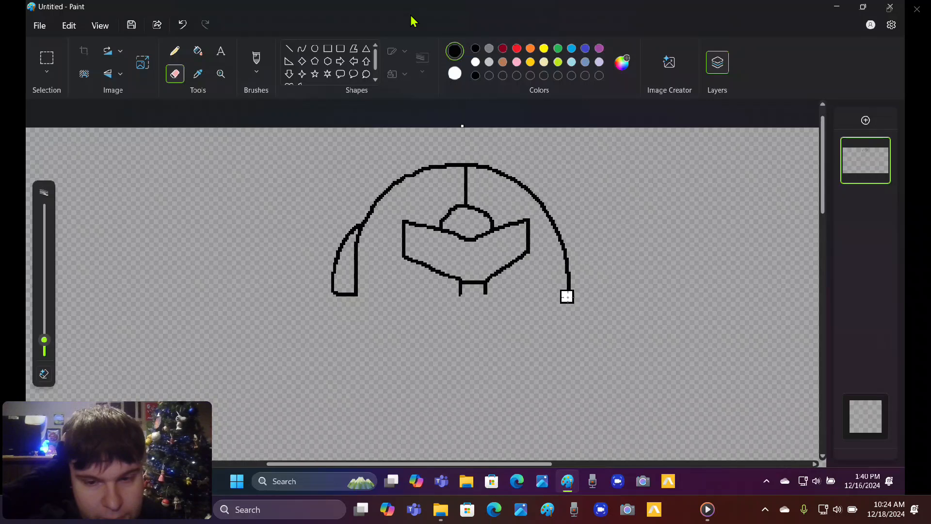
{"action": "key", "text": "p"}
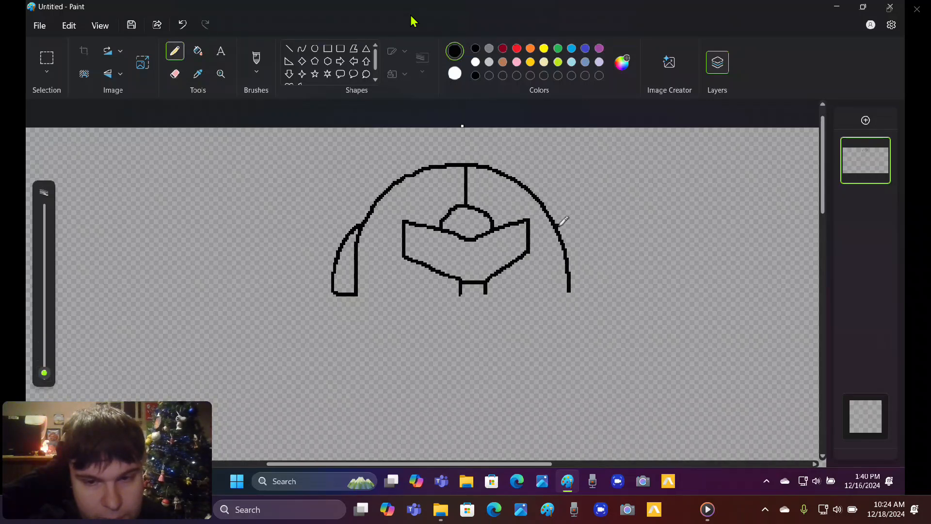
{"action": "mouse_move", "coordinate": [563, 225]}
{"action": "left_mouse_down"}
{"action": "mouse_move", "coordinate": [577, 241]}
{"action": "mouse_move", "coordinate": [583, 290]}
{"action": "left_mouse_up"}
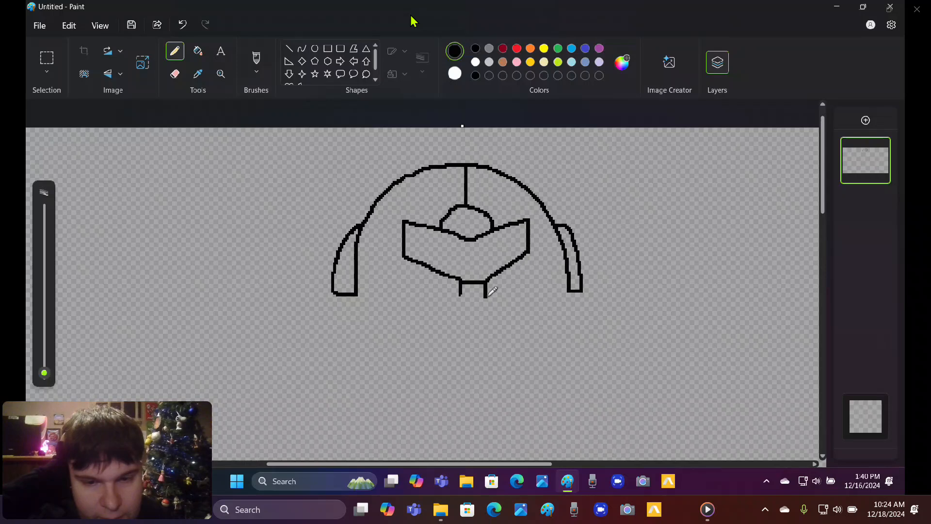
Step: Extend and close the emblem's stem at the bottom, and draw a double-lined rim from it to the left side flap
{"action": "mouse_move", "coordinate": [485, 296]}
{"action": "left_mouse_down"}
{"action": "mouse_move", "coordinate": [485, 313]}
{"action": "mouse_move", "coordinate": [461, 313]}
{"action": "mouse_move", "coordinate": [459, 282]}
{"action": "left_mouse_up"}
{"action": "left_click_drag", "start_coordinate": [360, 301], "coordinate": [458, 302]}
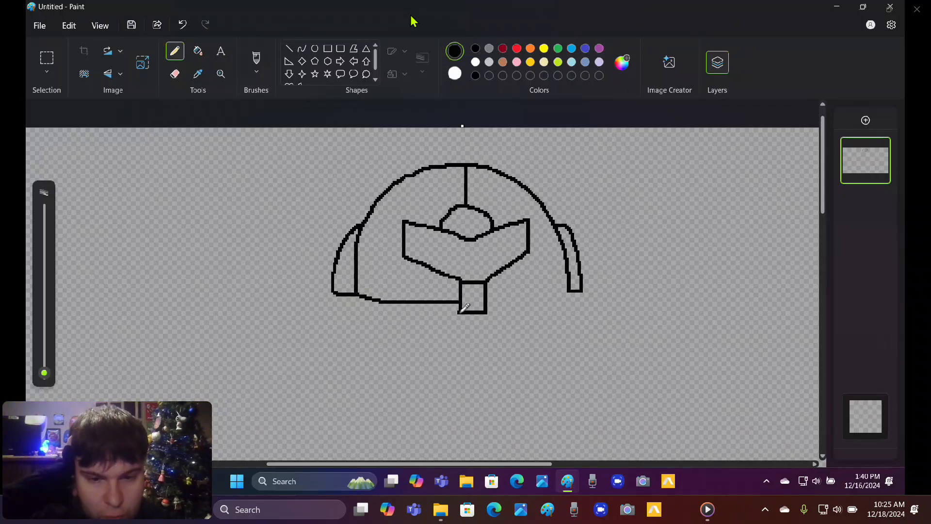
{"action": "left_click_drag", "start_coordinate": [459, 310], "coordinate": [435, 308]}
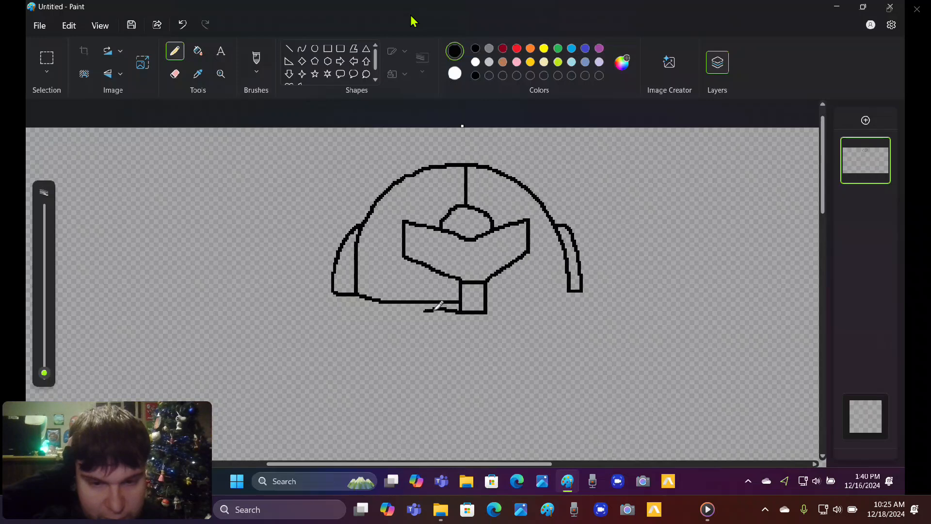
{"action": "key", "text": "ctrl+z"}
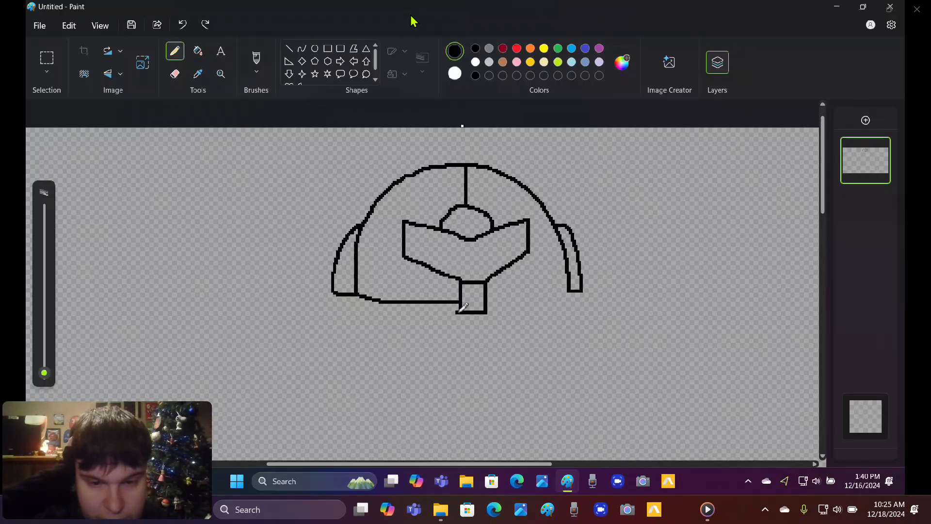
{"action": "left_click_drag", "start_coordinate": [458, 313], "coordinate": [406, 314]}
{"action": "key", "text": "ctrl+z"}
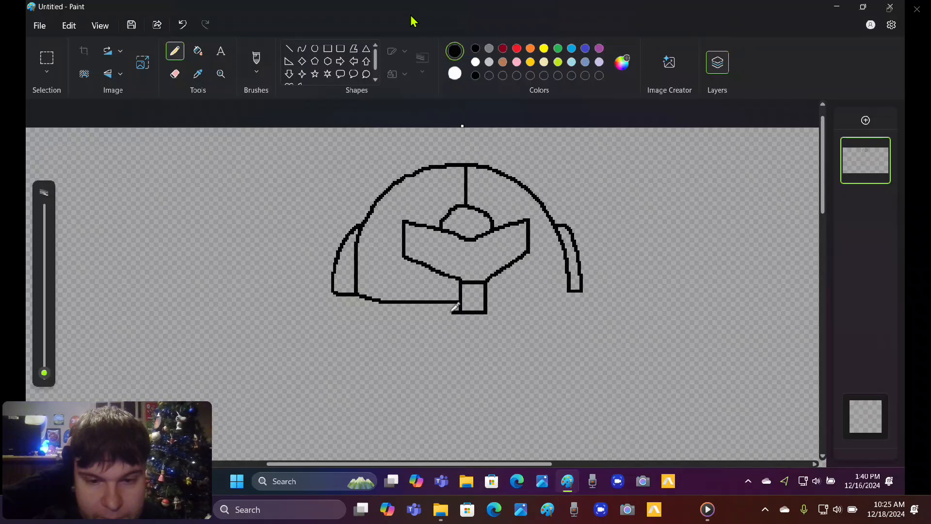
{"action": "left_click_drag", "start_coordinate": [452, 312], "coordinate": [380, 312]}
{"action": "key", "text": "ctrl+z"}
{"action": "key", "text": "ctrl+z"}
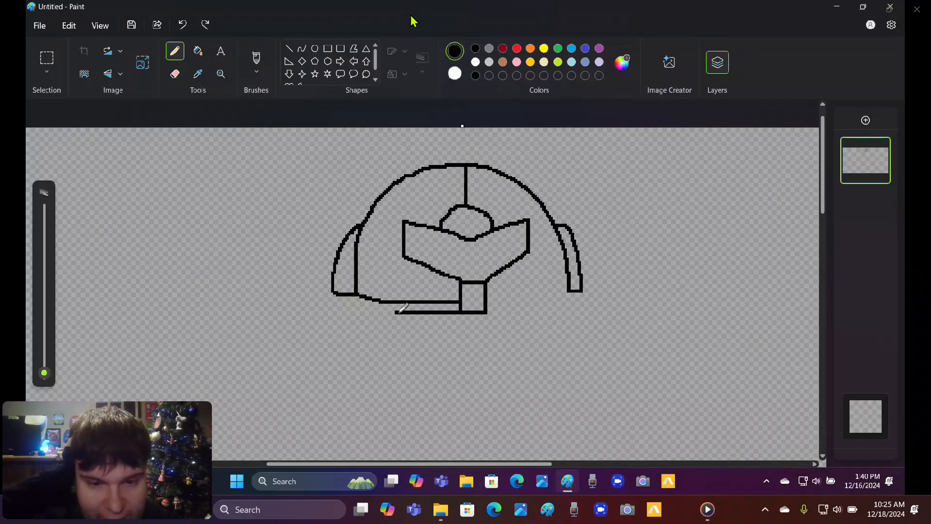
{"action": "left_click_drag", "start_coordinate": [396, 312], "coordinate": [341, 295]}
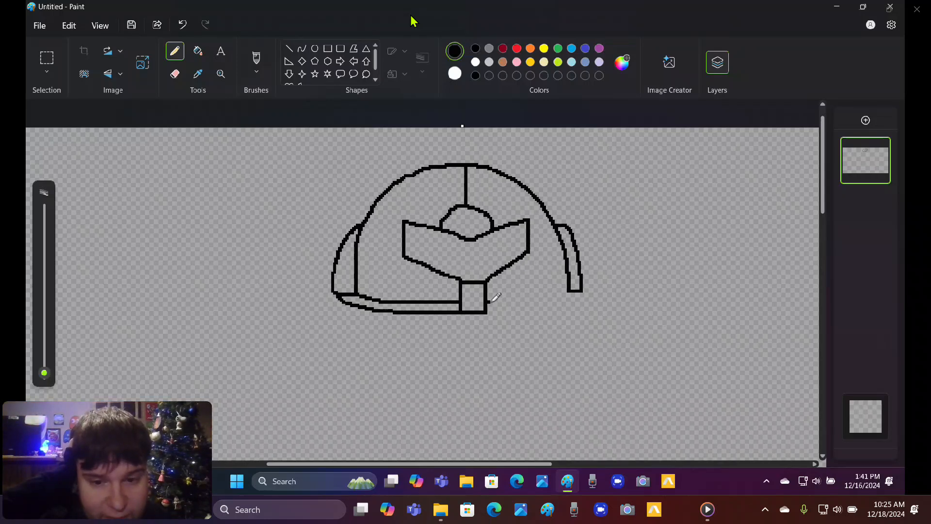
Step: Draw the double-lined rim from the stem to the right side flap and add horizontal lines across the stem
{"action": "left_click_drag", "start_coordinate": [491, 301], "coordinate": [560, 300]}
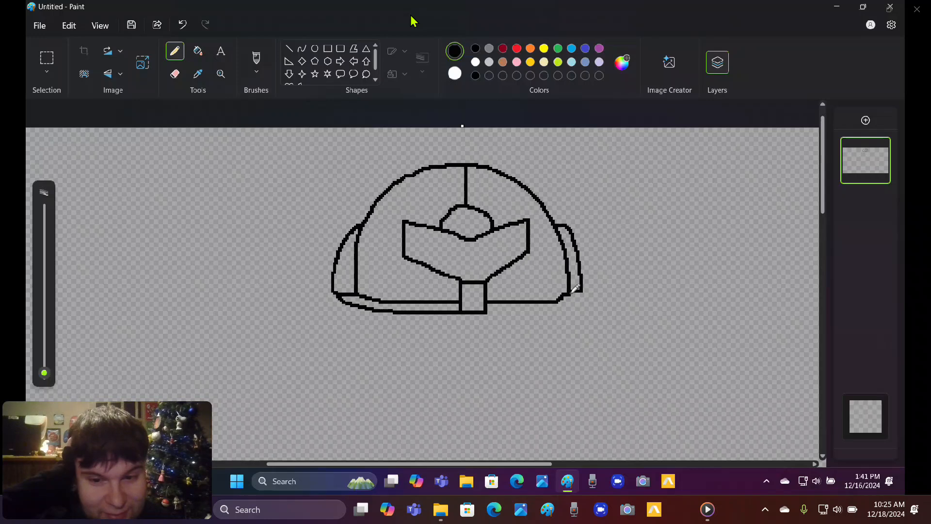
{"action": "key", "text": "ctrl+z"}
{"action": "mouse_move", "coordinate": [572, 292]}
{"action": "left_mouse_down"}
{"action": "mouse_move", "coordinate": [542, 300]}
{"action": "mouse_move", "coordinate": [581, 296]}
{"action": "left_mouse_up"}
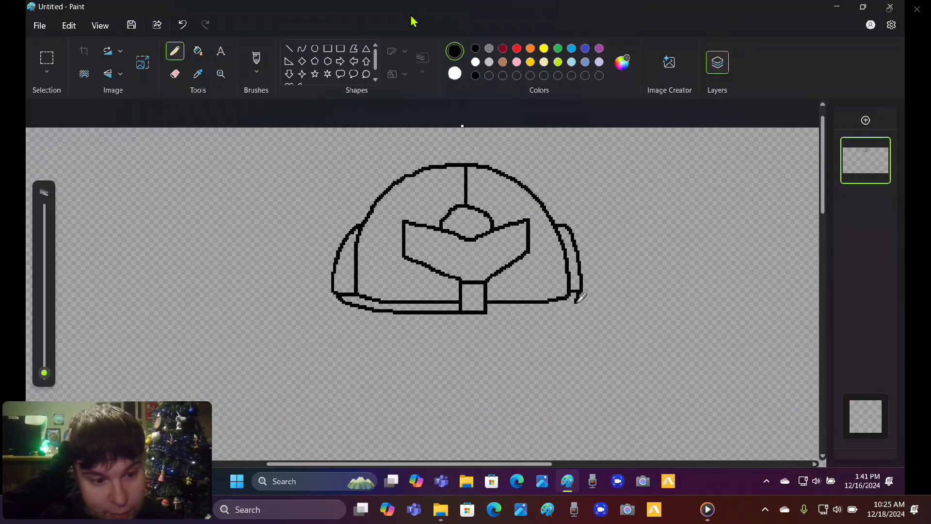
{"action": "key", "text": "ctrl+z"}
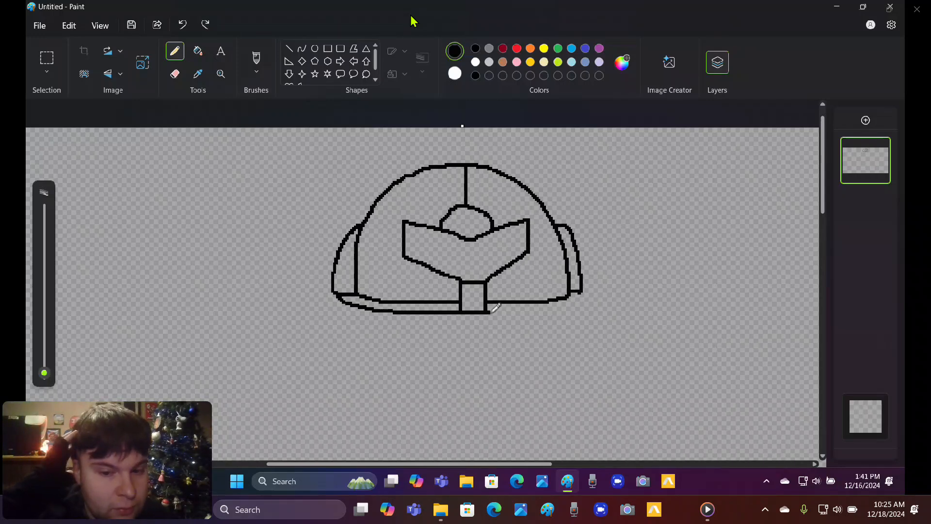
{"action": "left_click_drag", "start_coordinate": [491, 311], "coordinate": [576, 303]}
{"action": "key", "text": "ctrl+z"}
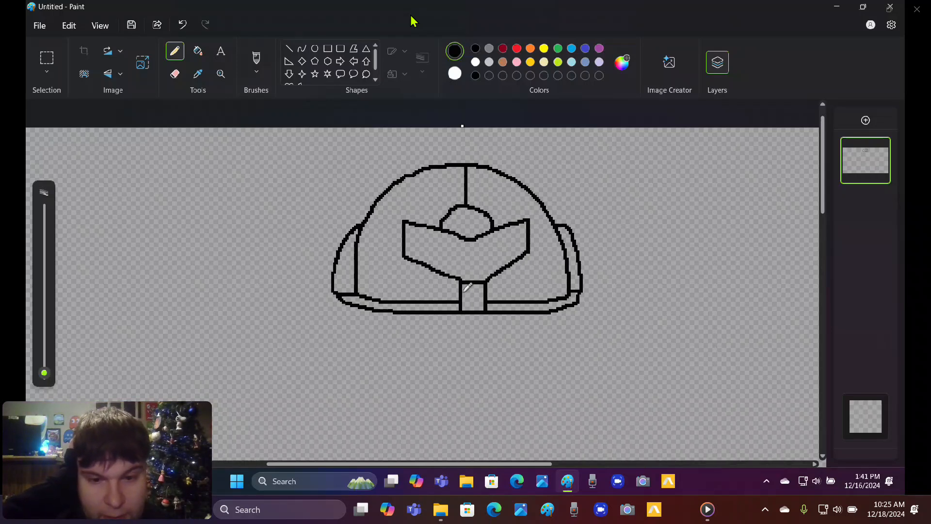
{"action": "left_click_drag", "start_coordinate": [462, 289], "coordinate": [482, 290]}
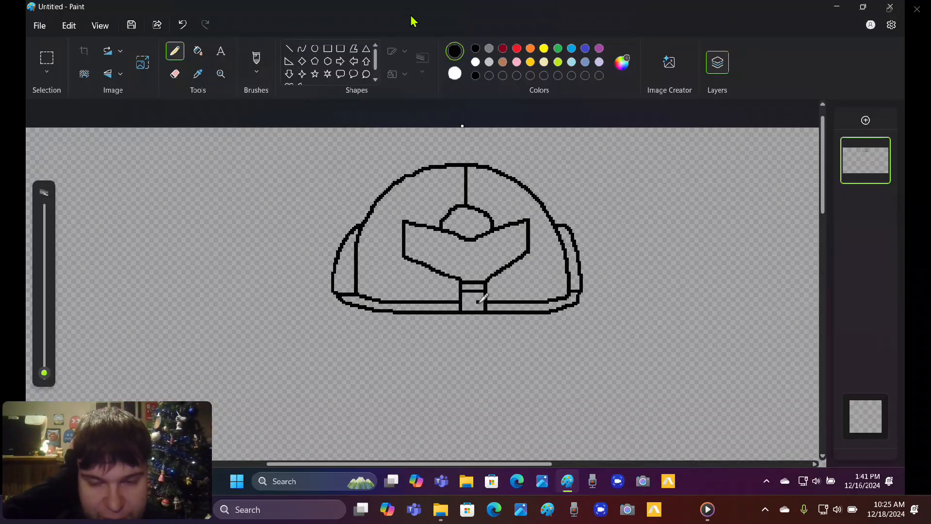
{"action": "left_click_drag", "start_coordinate": [467, 299], "coordinate": [486, 299]}
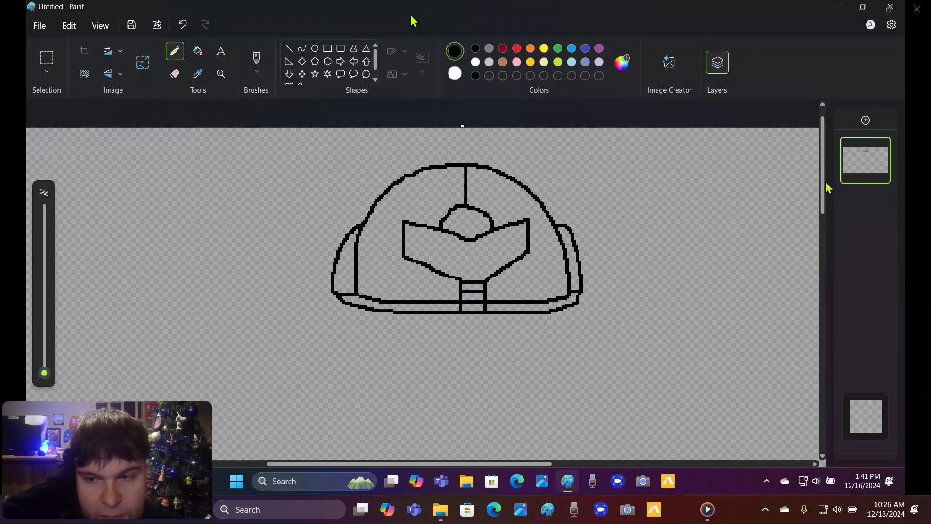
Step: Draw a long vertical line centred below the helmet and a horizontal line running right from its upper end
{"action": "left_click_drag", "start_coordinate": [826, 187], "coordinate": [827, 212]}
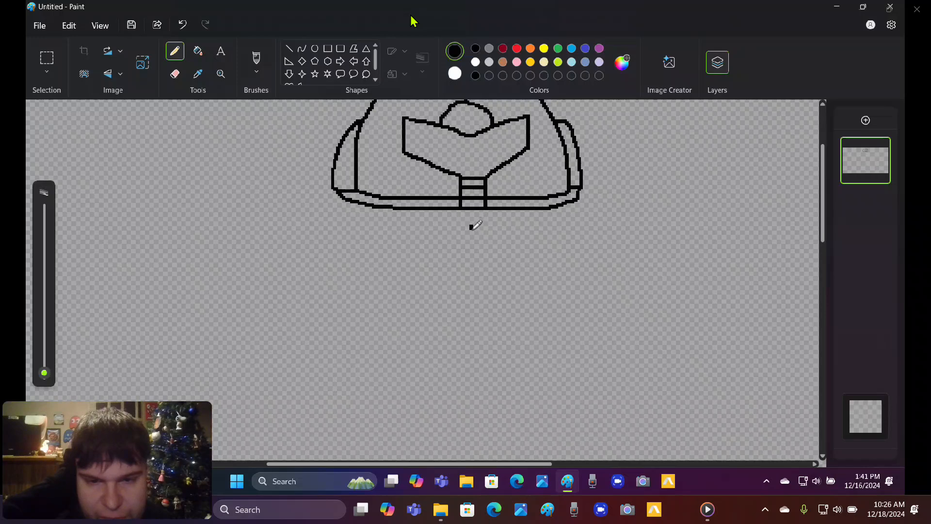
{"action": "left_click_drag", "start_coordinate": [471, 226], "coordinate": [471, 402]}
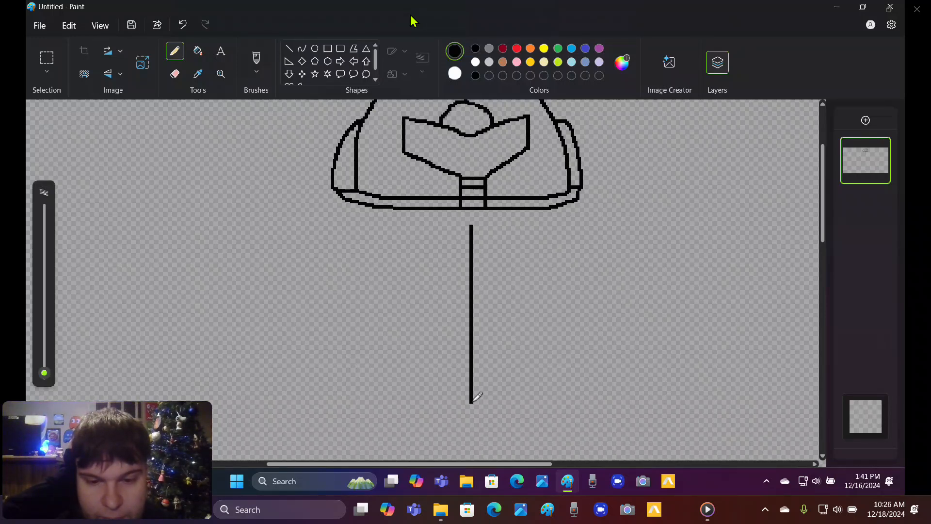
{"action": "left_click", "coordinate": [474, 222]}
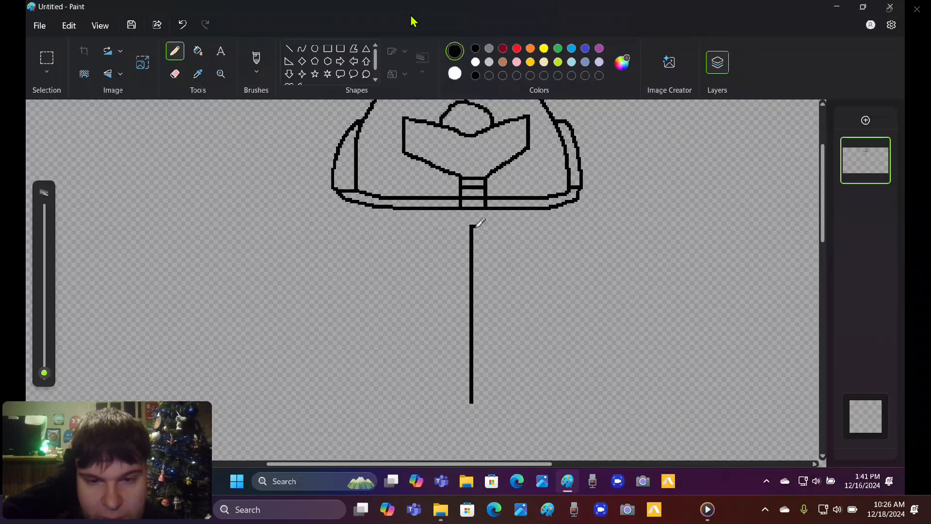
{"action": "left_click_drag", "start_coordinate": [475, 225], "coordinate": [589, 226]}
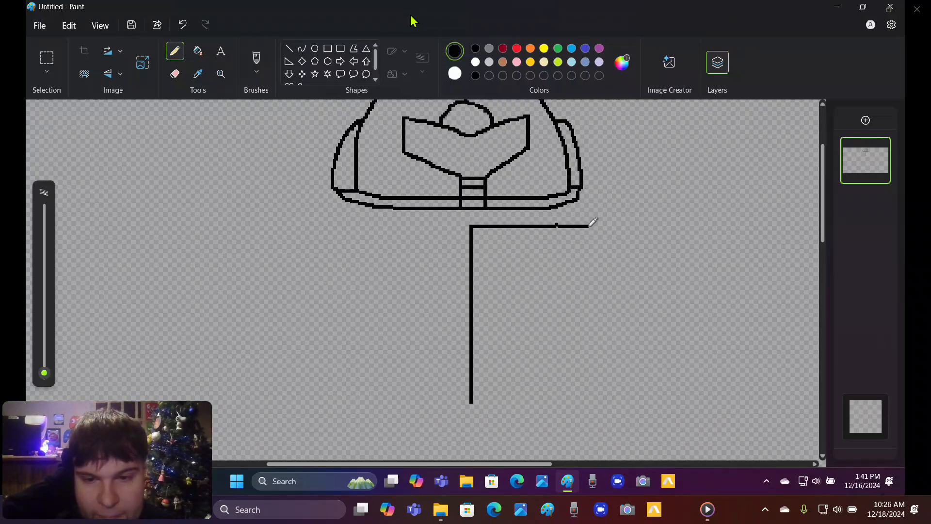
{"action": "key", "text": "ctrl+z"}
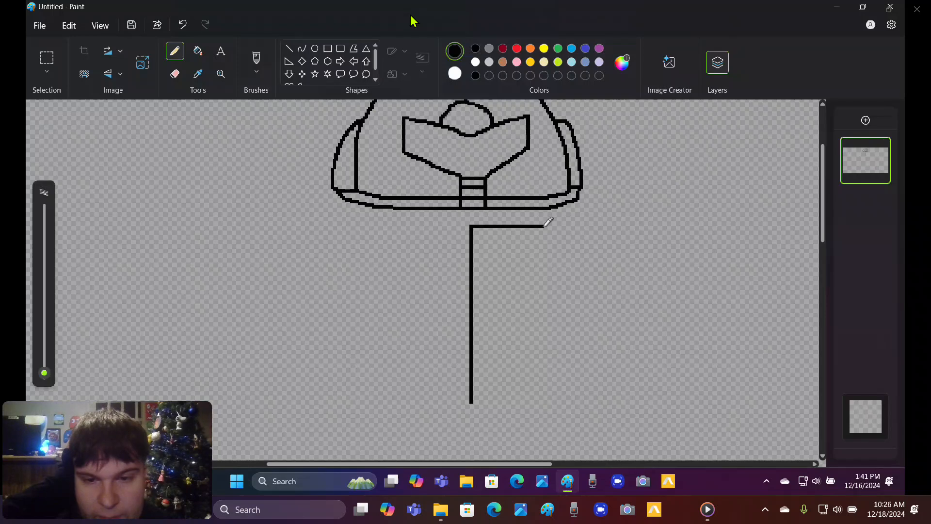
{"action": "left_click_drag", "start_coordinate": [543, 226], "coordinate": [588, 226]}
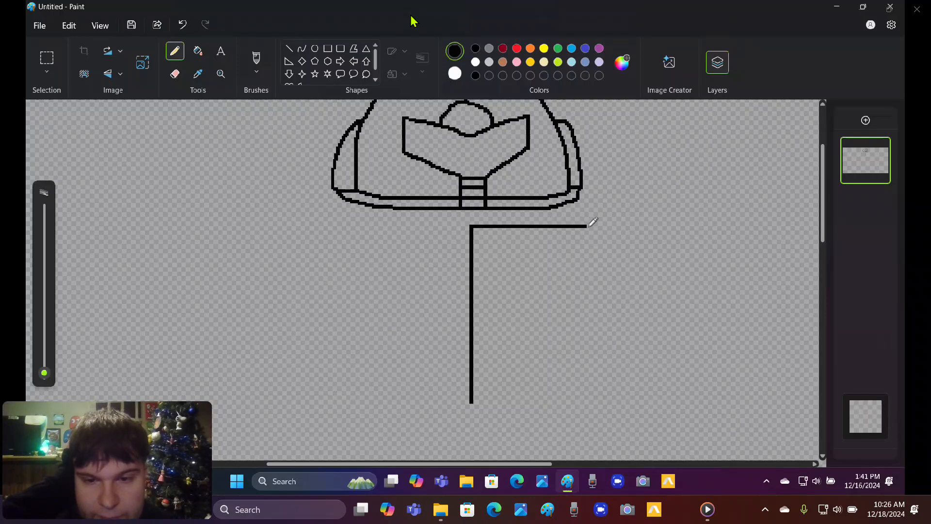
Step: Try to extend the horizontal line leftward from the upper end of the vertical line below the helmet
{"action": "left_click", "coordinate": [466, 228]}
{"action": "left_click_drag", "start_coordinate": [470, 227], "coordinate": [429, 227]}
{"action": "key", "text": "ctrl+z"}
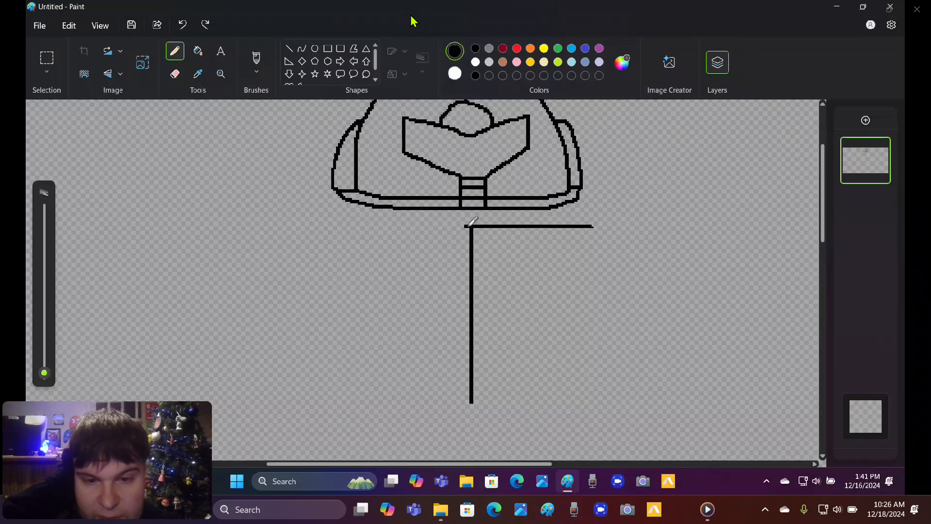
{"action": "left_click_drag", "start_coordinate": [468, 226], "coordinate": [446, 227]}
{"action": "key", "text": "ctrl+z"}
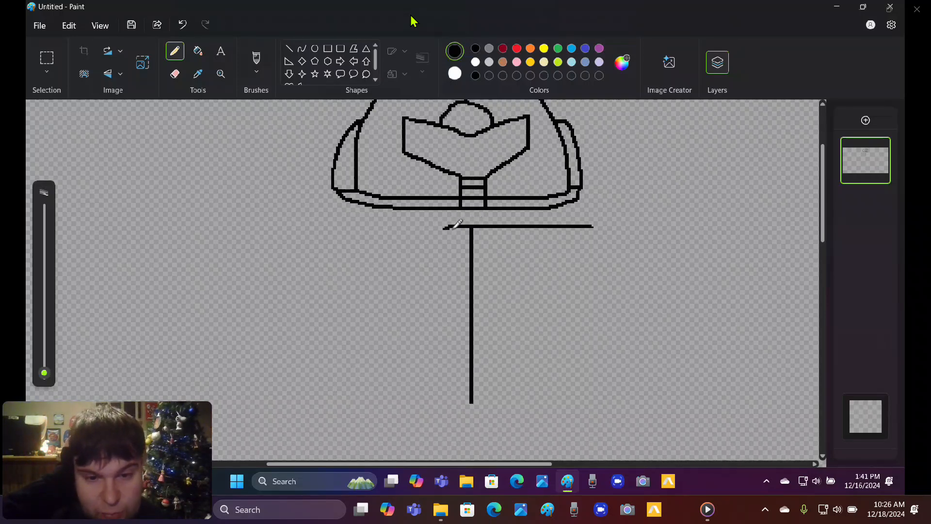
{"action": "key", "text": "ctrl+z"}
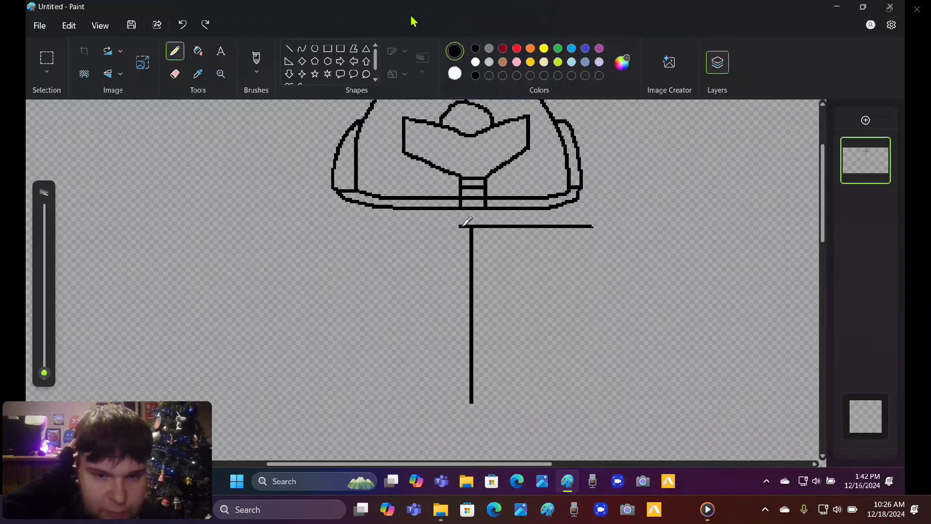
{"action": "left_click_drag", "start_coordinate": [465, 226], "coordinate": [447, 225]}
{"action": "key", "text": "ctrl+z"}
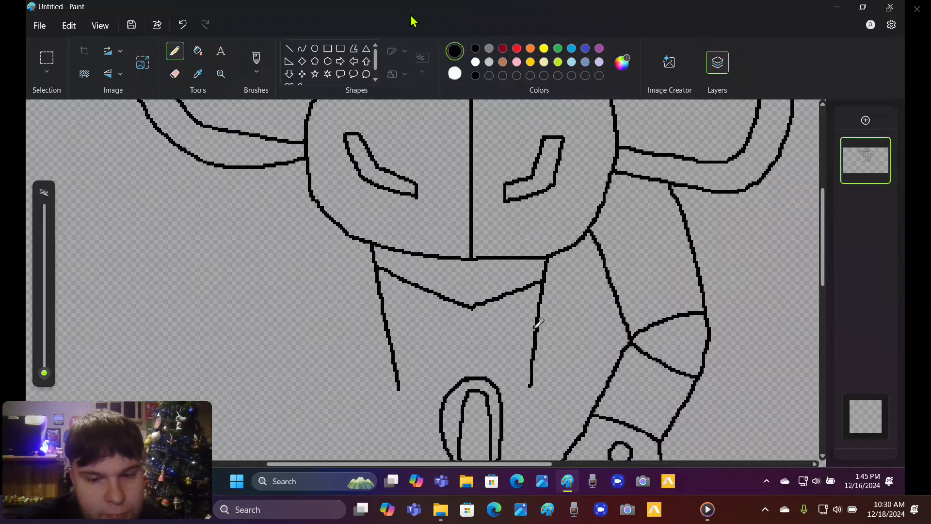
Step: Draw two more curved bands across the torso below the first chevron, ending the lower one at the belt oval
{"action": "mouse_move", "coordinate": [536, 325]}
{"action": "left_mouse_down"}
{"action": "mouse_move", "coordinate": [479, 349]}
{"action": "mouse_move", "coordinate": [389, 322]}
{"action": "mouse_move", "coordinate": [407, 359]}
{"action": "mouse_move", "coordinate": [462, 375]}
{"action": "left_mouse_up"}
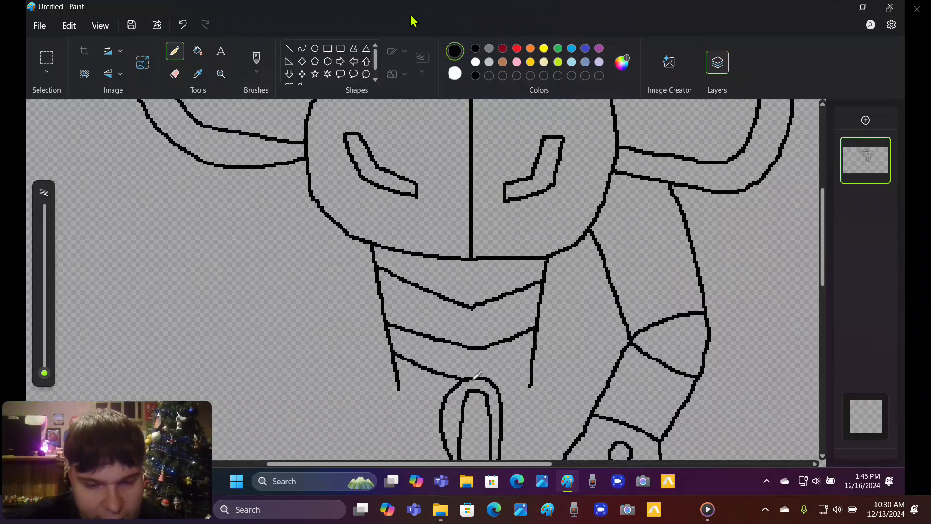
{"action": "left_click_drag", "start_coordinate": [530, 369], "coordinate": [504, 380]}
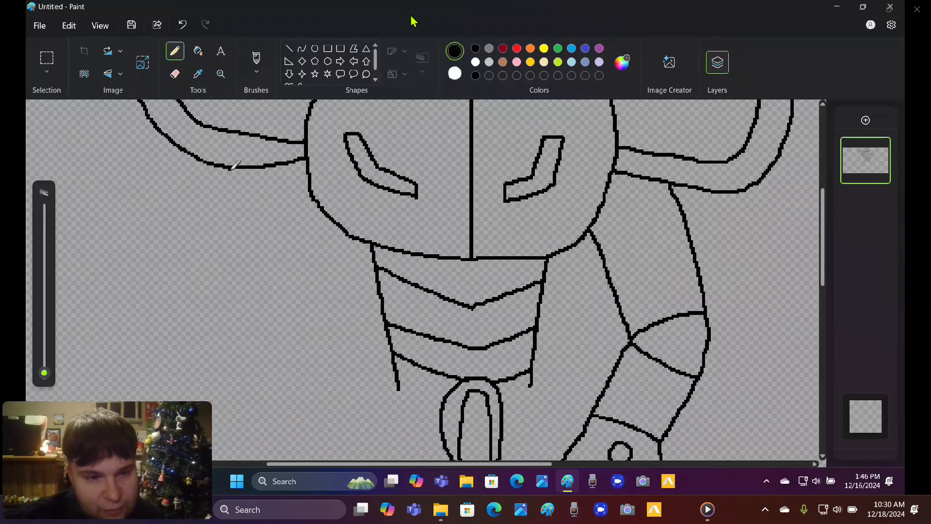
Step: Draw the bent left arm below the shoulder piece with a long tapered forearm, and add a narrow cap on the forearm's upper end
{"action": "mouse_move", "coordinate": [231, 168]}
{"action": "left_mouse_down"}
{"action": "mouse_move", "coordinate": [218, 318]}
{"action": "mouse_move", "coordinate": [151, 162]}
{"action": "mouse_move", "coordinate": [123, 135]}
{"action": "mouse_move", "coordinate": [100, 131]}
{"action": "mouse_move", "coordinate": [73, 149]}
{"action": "mouse_move", "coordinate": [95, 274]}
{"action": "mouse_move", "coordinate": [146, 376]}
{"action": "left_mouse_up"}
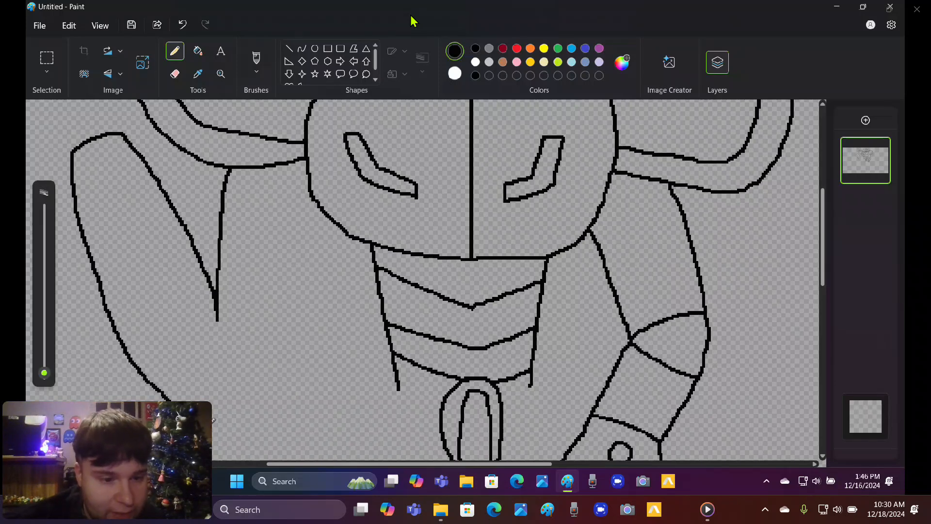
{"action": "mouse_move", "coordinate": [214, 419]}
{"action": "left_mouse_down"}
{"action": "mouse_move", "coordinate": [240, 439]}
{"action": "mouse_move", "coordinate": [245, 431]}
{"action": "mouse_move", "coordinate": [218, 318]}
{"action": "left_mouse_up"}
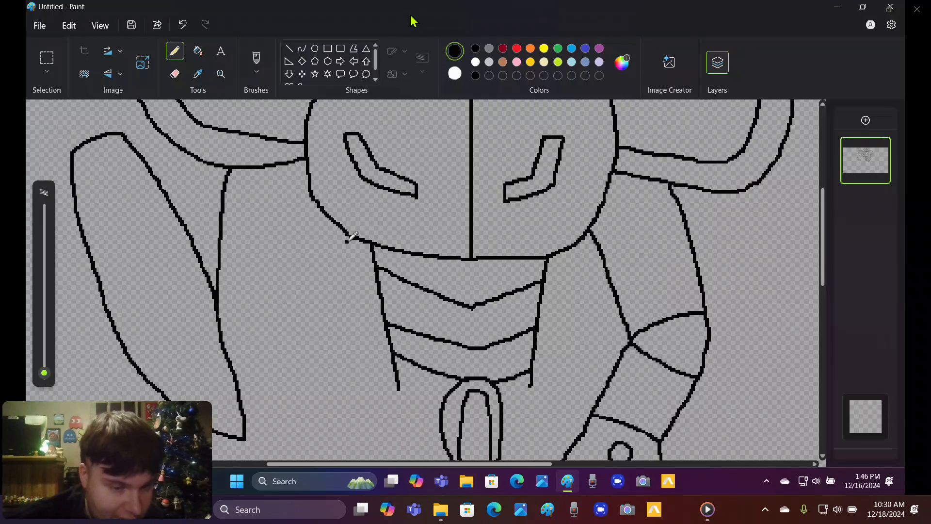
{"action": "mouse_move", "coordinate": [321, 210]}
{"action": "left_mouse_down"}
{"action": "mouse_move", "coordinate": [311, 331]}
{"action": "mouse_move", "coordinate": [286, 396]}
{"action": "mouse_move", "coordinate": [249, 430]}
{"action": "left_mouse_up"}
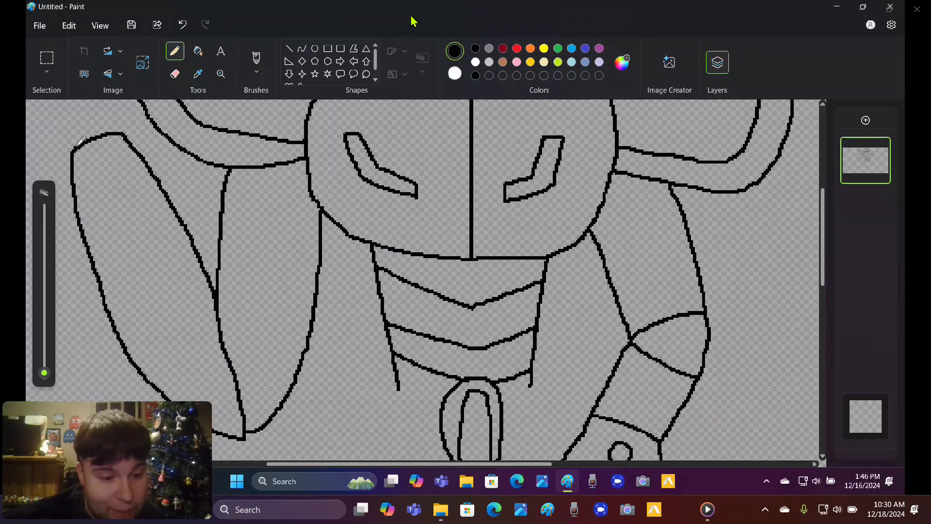
{"action": "left_click_drag", "start_coordinate": [77, 144], "coordinate": [109, 127]}
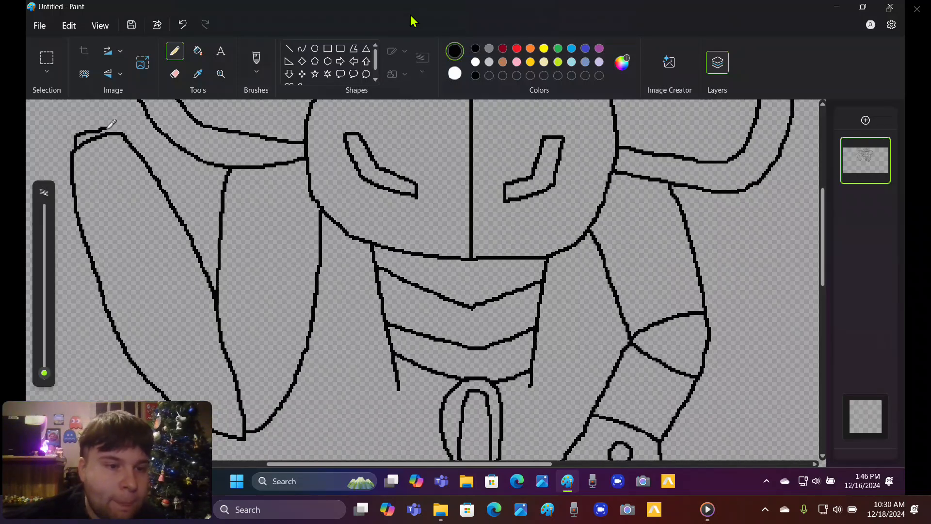
{"action": "key", "text": "ctrl+z"}
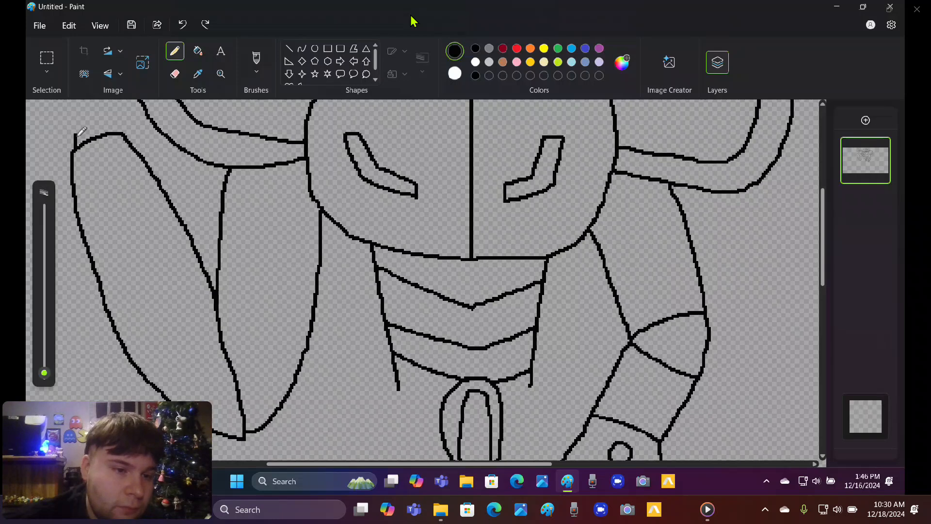
{"action": "left_click_drag", "start_coordinate": [80, 133], "coordinate": [120, 128]}
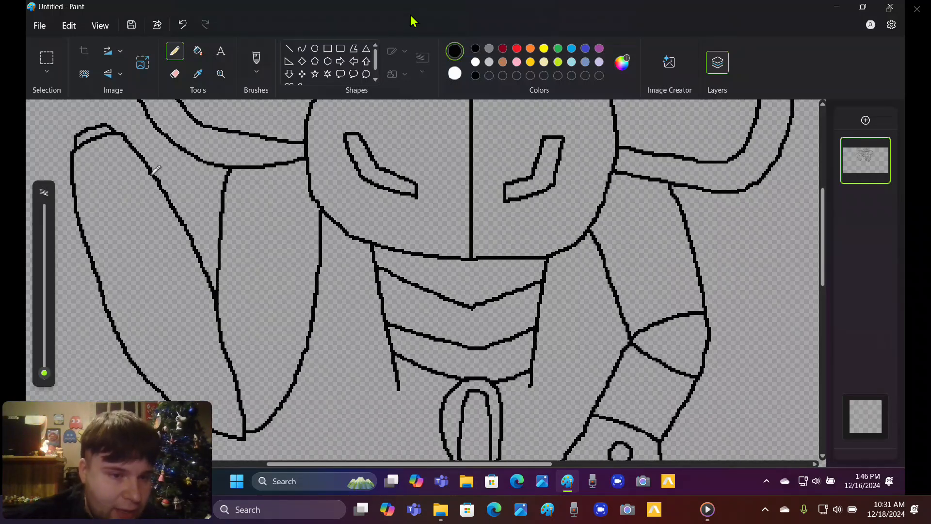
Step: Try to draw a double curved inset along the inner edge of the left forearm
{"action": "mouse_move", "coordinate": [152, 172]}
{"action": "left_mouse_down"}
{"action": "mouse_move", "coordinate": [150, 232]}
{"action": "mouse_move", "coordinate": [187, 278]}
{"action": "mouse_move", "coordinate": [208, 280]}
{"action": "mouse_move", "coordinate": [205, 268]}
{"action": "left_mouse_up"}
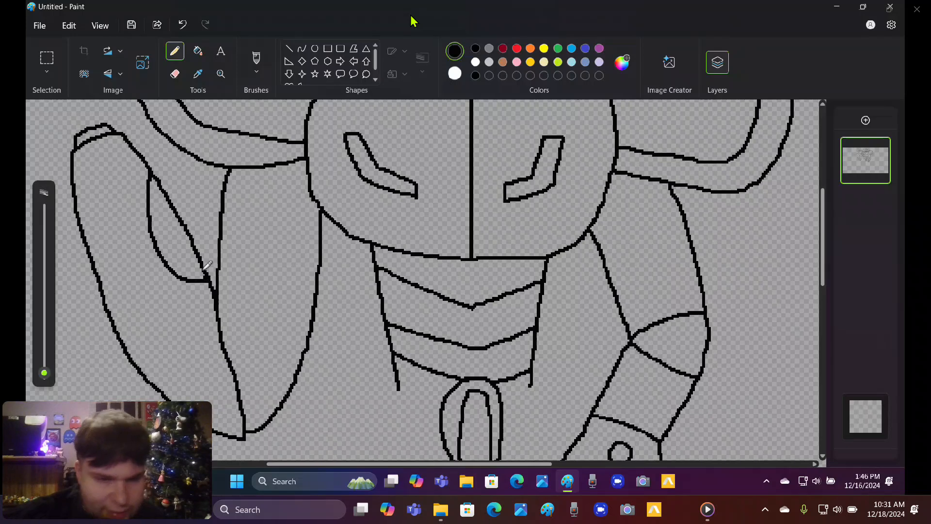
{"action": "mouse_move", "coordinate": [164, 190]}
{"action": "left_mouse_down"}
{"action": "mouse_move", "coordinate": [173, 241]}
{"action": "mouse_move", "coordinate": [202, 261]}
{"action": "left_mouse_up"}
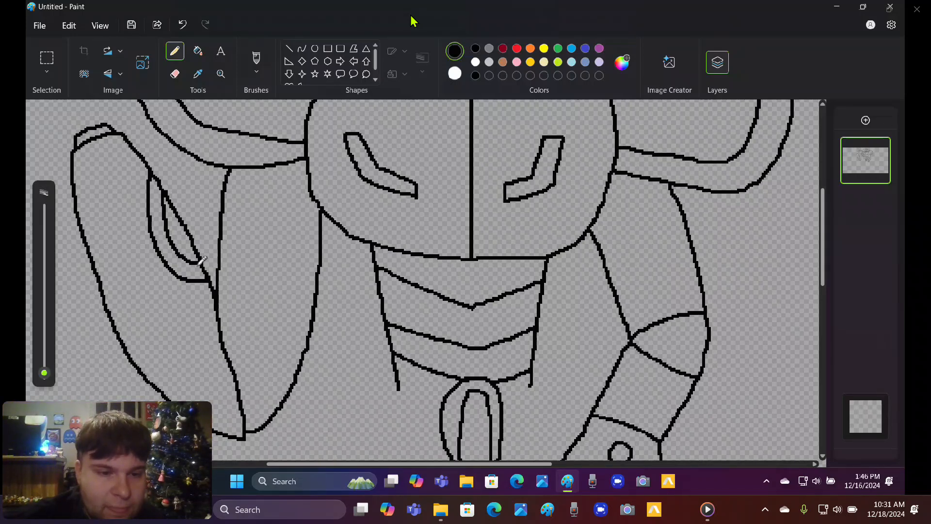
{"action": "left_click_drag", "start_coordinate": [198, 263], "coordinate": [170, 277]}
{"action": "key", "text": "ctrl+z"}
{"action": "key", "text": "ctrl+z"}
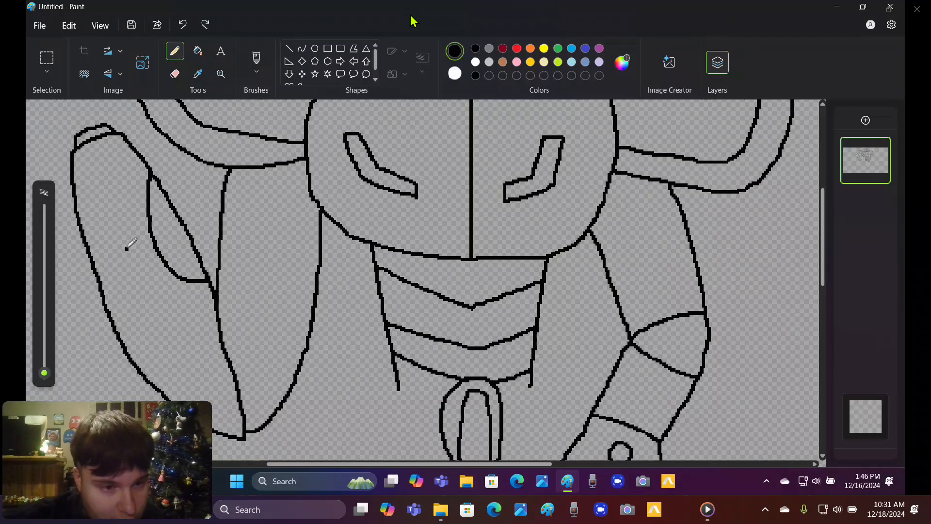
Step: Draw a double curved inset along the outer edge of the left forearm
{"action": "mouse_move", "coordinate": [77, 199]}
{"action": "left_mouse_down"}
{"action": "mouse_move", "coordinate": [126, 237]}
{"action": "mouse_move", "coordinate": [151, 289]}
{"action": "mouse_move", "coordinate": [156, 328]}
{"action": "mouse_move", "coordinate": [149, 371]}
{"action": "left_mouse_up"}
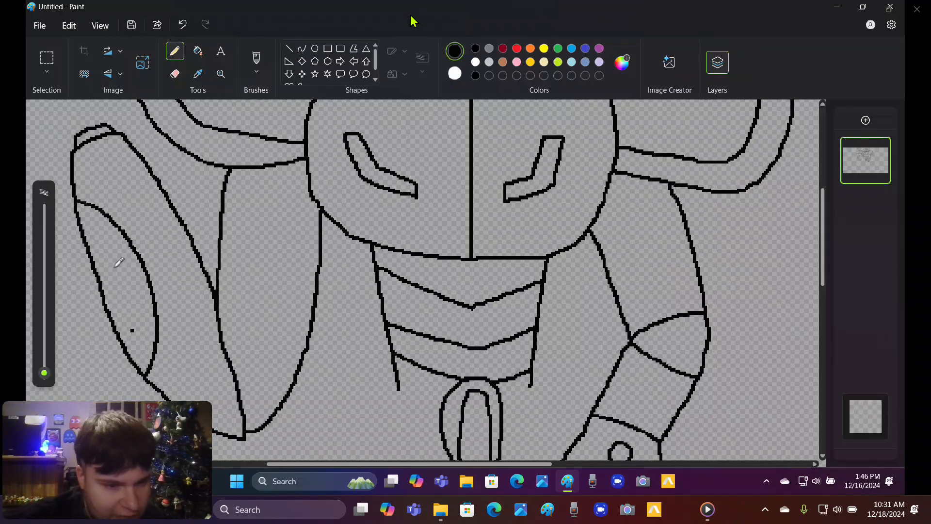
{"action": "key", "text": "ctrl+z"}
{"action": "mouse_move", "coordinate": [86, 221]}
{"action": "left_mouse_down"}
{"action": "mouse_move", "coordinate": [106, 232]}
{"action": "mouse_move", "coordinate": [122, 259]}
{"action": "mouse_move", "coordinate": [132, 345]}
{"action": "left_mouse_up"}
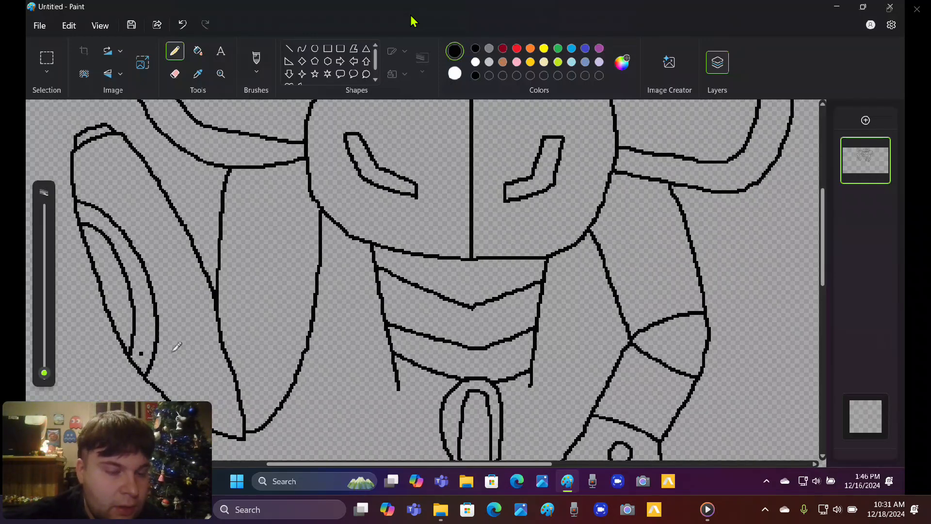
Step: Draw the right thigh behind the hand with a lengthwise line inside it, and join its top to the waist with a short curve
{"action": "left_click_drag", "start_coordinate": [825, 225], "coordinate": [832, 287]}
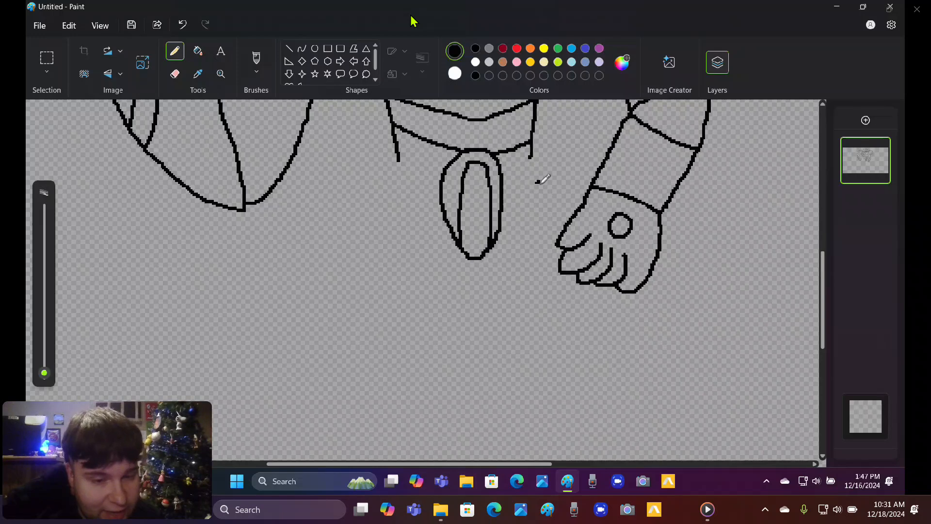
{"action": "left_click_drag", "start_coordinate": [537, 182], "coordinate": [578, 208]}
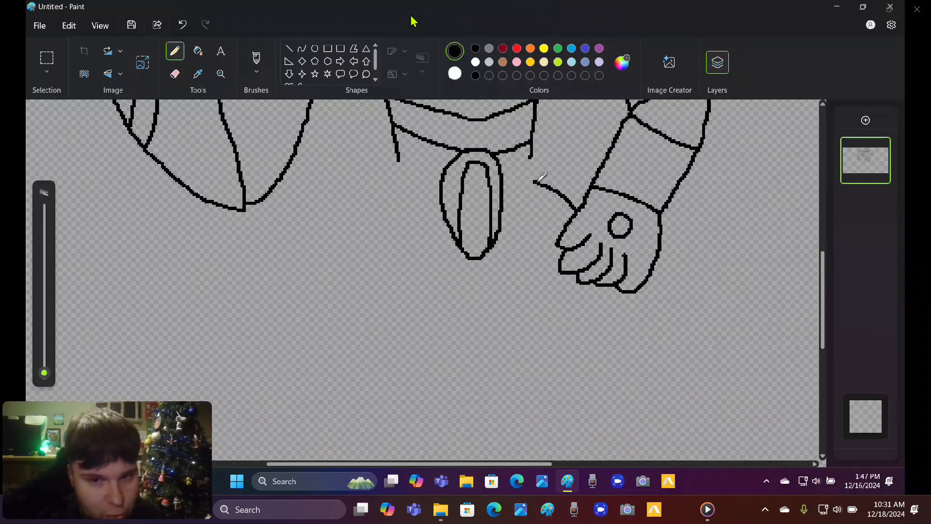
{"action": "left_click_drag", "start_coordinate": [536, 182], "coordinate": [525, 266]}
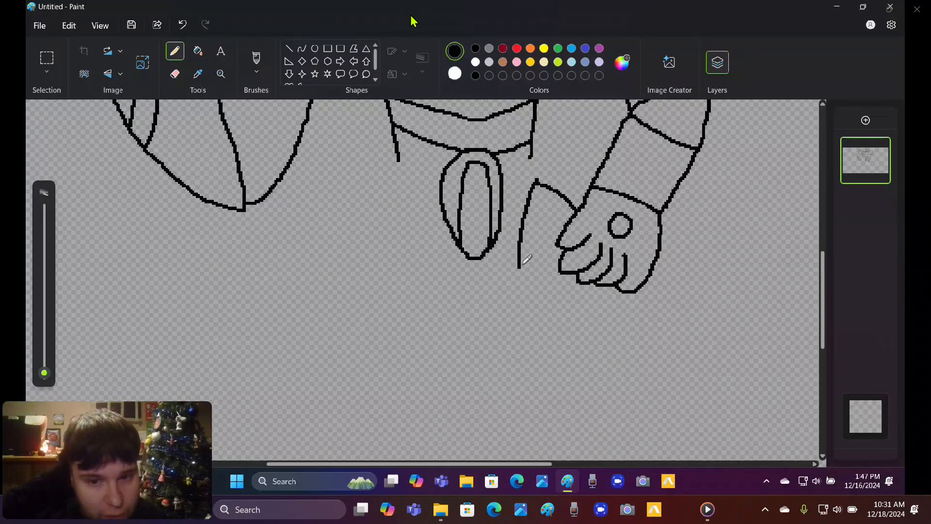
{"action": "key", "text": "ctrl+z"}
{"action": "key", "text": "e"}
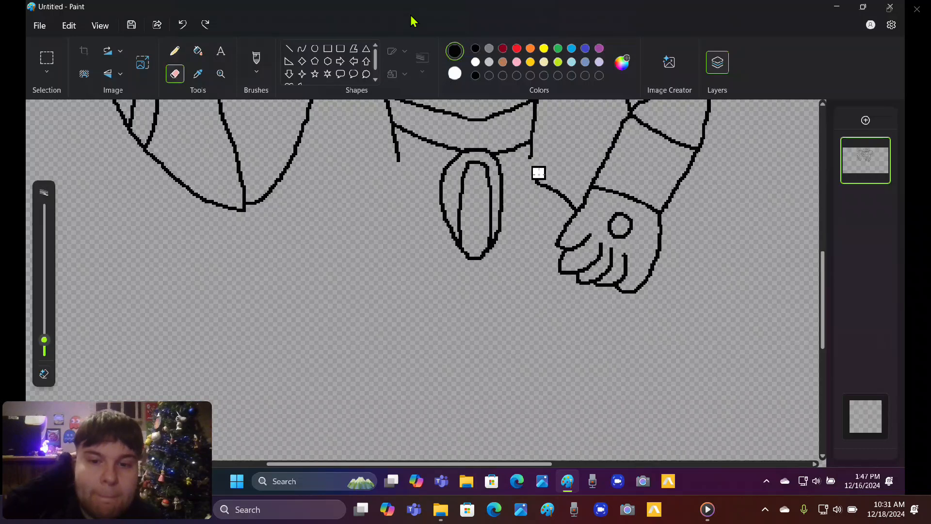
{"action": "key", "text": "p"}
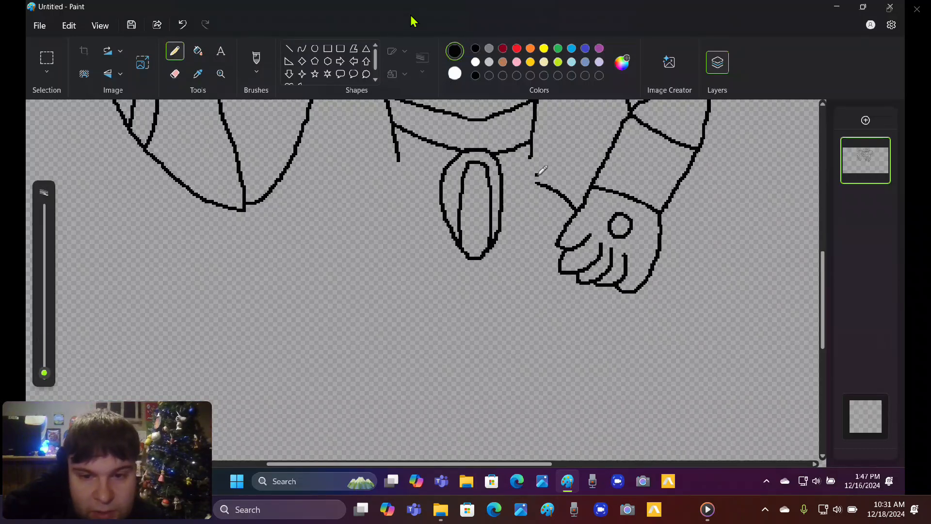
{"action": "mouse_move", "coordinate": [536, 184]}
{"action": "left_mouse_down"}
{"action": "mouse_move", "coordinate": [518, 202]}
{"action": "mouse_move", "coordinate": [512, 250]}
{"action": "mouse_move", "coordinate": [517, 320]}
{"action": "mouse_move", "coordinate": [541, 381]}
{"action": "left_mouse_up"}
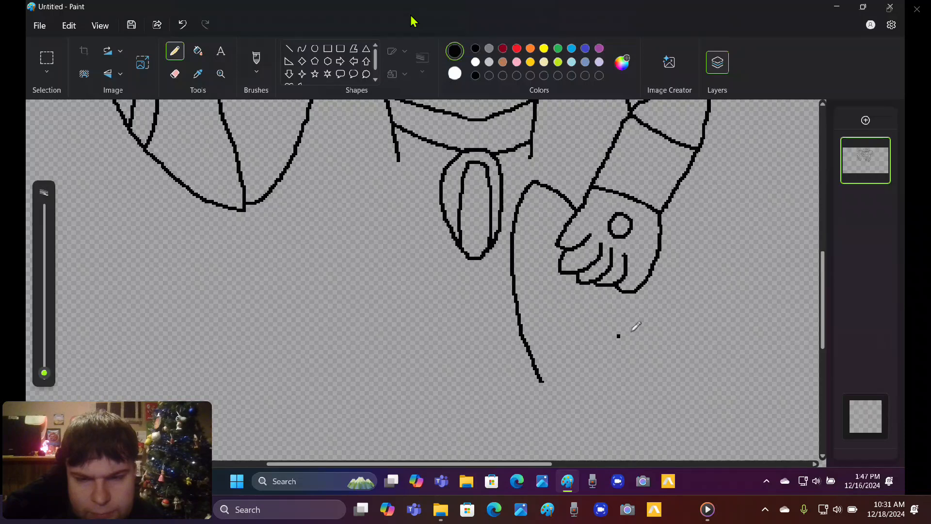
{"action": "mouse_move", "coordinate": [629, 290]}
{"action": "left_mouse_down"}
{"action": "mouse_move", "coordinate": [622, 296]}
{"action": "mouse_move", "coordinate": [627, 365]}
{"action": "mouse_move", "coordinate": [603, 395]}
{"action": "mouse_move", "coordinate": [557, 426]}
{"action": "mouse_move", "coordinate": [543, 388]}
{"action": "left_mouse_up"}
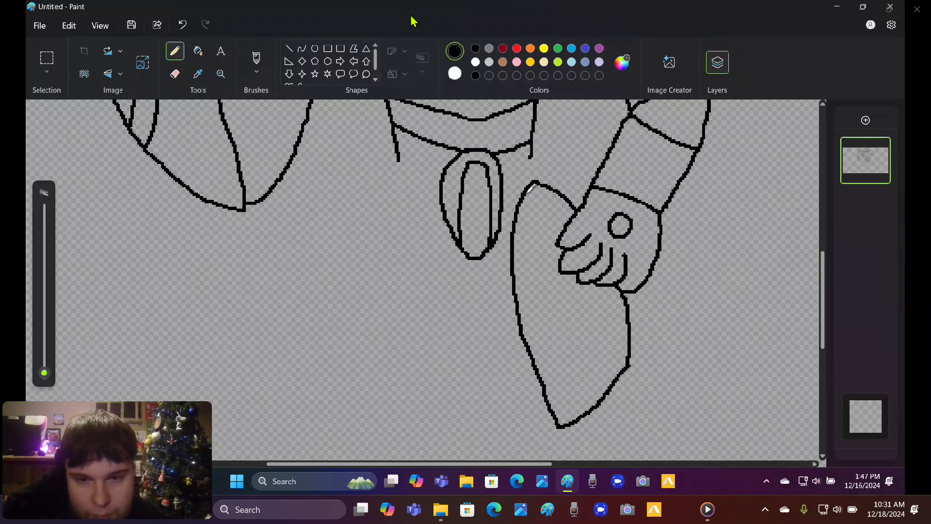
{"action": "left_click_drag", "start_coordinate": [536, 184], "coordinate": [588, 402]}
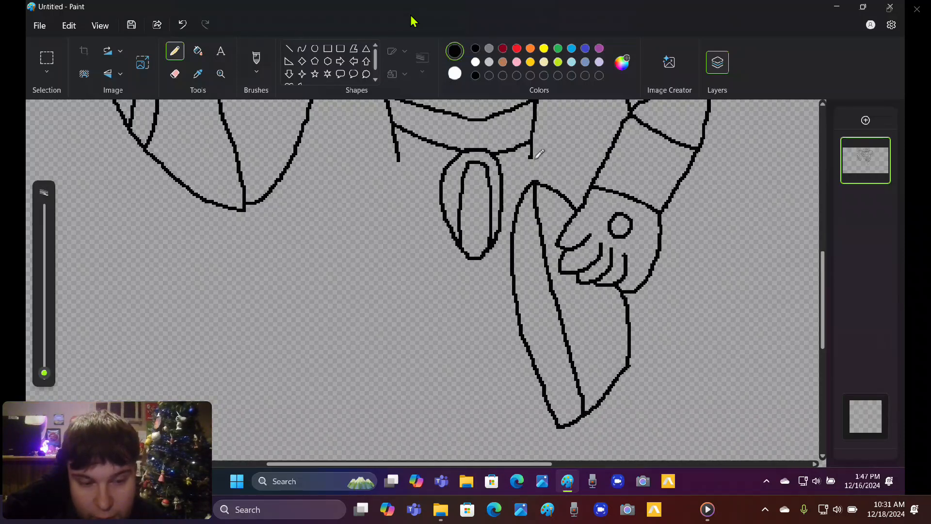
{"action": "left_click_drag", "start_coordinate": [531, 156], "coordinate": [545, 183]}
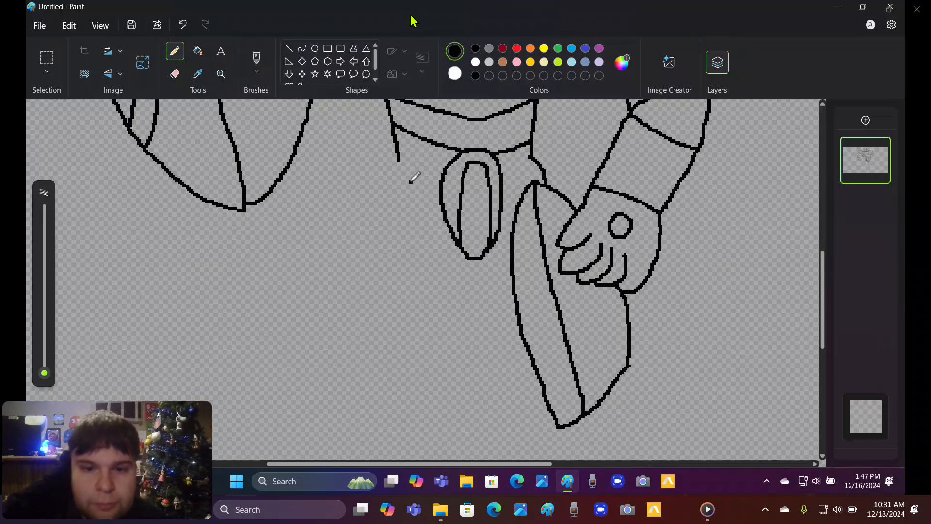
Step: Draw the left thigh with a lengthwise inner line and add curves from the belt oval's lower end to both thighs
{"action": "mouse_move", "coordinate": [400, 178]}
{"action": "left_mouse_down"}
{"action": "mouse_move", "coordinate": [421, 272]}
{"action": "mouse_move", "coordinate": [412, 422]}
{"action": "mouse_move", "coordinate": [341, 371]}
{"action": "mouse_move", "coordinate": [332, 307]}
{"action": "mouse_move", "coordinate": [350, 210]}
{"action": "mouse_move", "coordinate": [371, 179]}
{"action": "mouse_move", "coordinate": [402, 174]}
{"action": "mouse_move", "coordinate": [399, 159]}
{"action": "mouse_move", "coordinate": [375, 390]}
{"action": "left_mouse_up"}
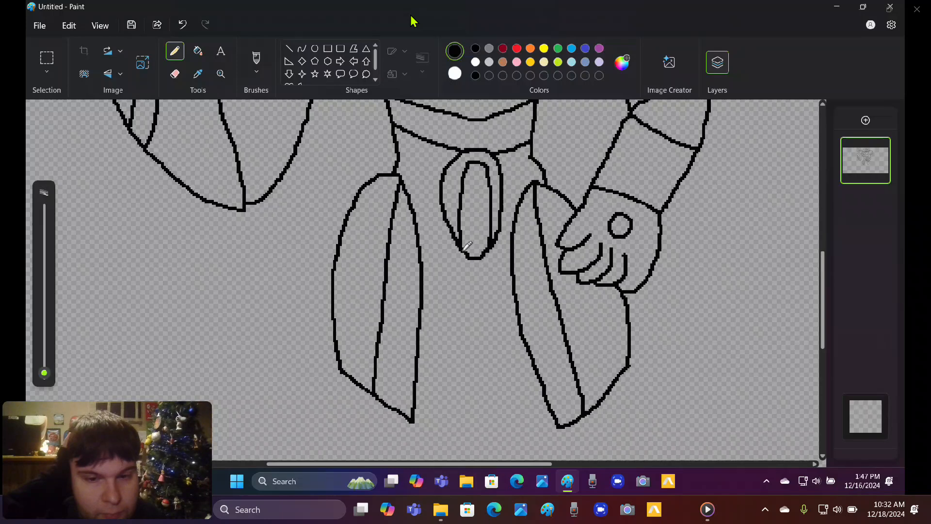
{"action": "left_click_drag", "start_coordinate": [465, 253], "coordinate": [421, 237]}
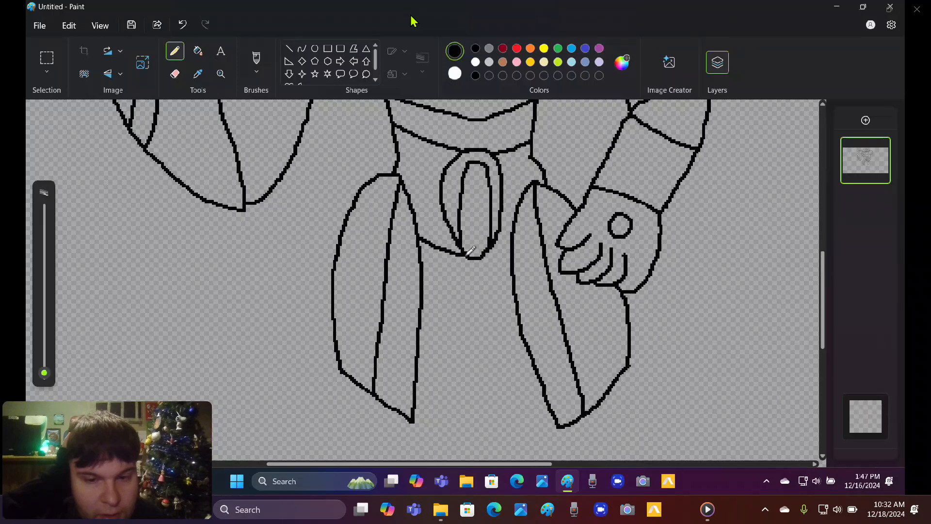
{"action": "left_click_drag", "start_coordinate": [466, 254], "coordinate": [503, 248]}
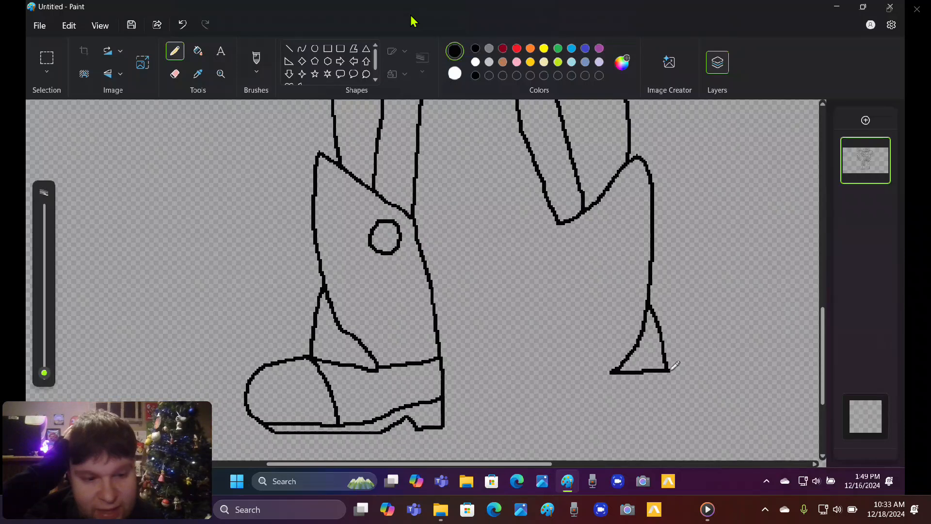
Step: Draw the right boot's foot and inner shaft edge up to the thigh, and add a line separating the foot from the shaft
{"action": "mouse_move", "coordinate": [671, 370]}
{"action": "left_mouse_down"}
{"action": "mouse_move", "coordinate": [697, 371]}
{"action": "mouse_move", "coordinate": [718, 391]}
{"action": "mouse_move", "coordinate": [725, 417]}
{"action": "mouse_move", "coordinate": [628, 425]}
{"action": "mouse_move", "coordinate": [540, 396]}
{"action": "mouse_move", "coordinate": [541, 255]}
{"action": "mouse_move", "coordinate": [558, 222]}
{"action": "left_mouse_up"}
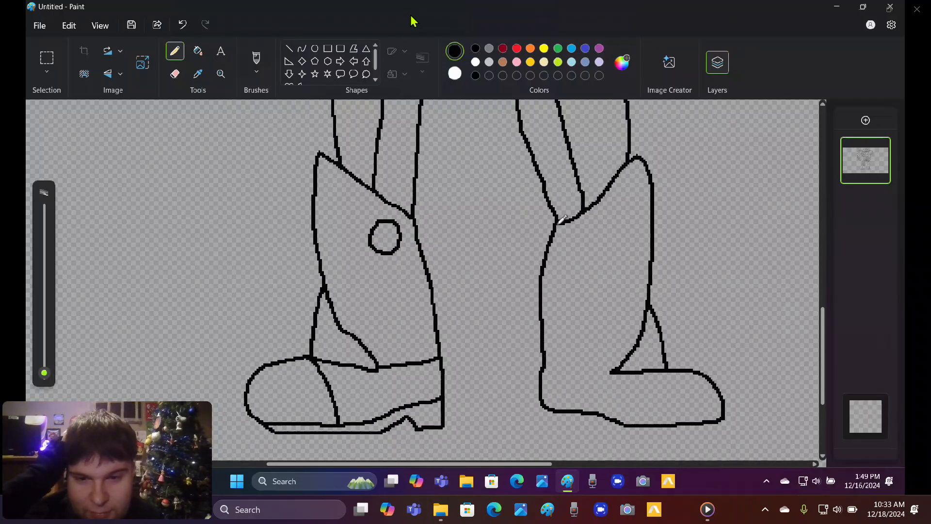
{"action": "left_click_drag", "start_coordinate": [546, 365], "coordinate": [616, 371]}
{"action": "left_click", "coordinate": [611, 338]}
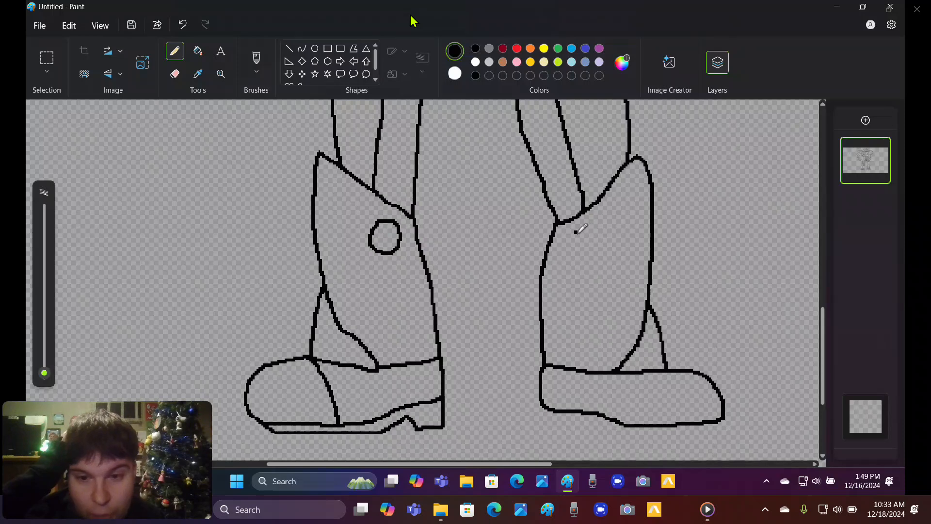
Step: Add a small circle near the top of the right boot's shaft, a curved toe-cap line and a heeled sole
{"action": "mouse_move", "coordinate": [577, 232]}
{"action": "left_mouse_down"}
{"action": "mouse_move", "coordinate": [566, 255]}
{"action": "mouse_move", "coordinate": [580, 257]}
{"action": "mouse_move", "coordinate": [578, 231]}
{"action": "left_mouse_up"}
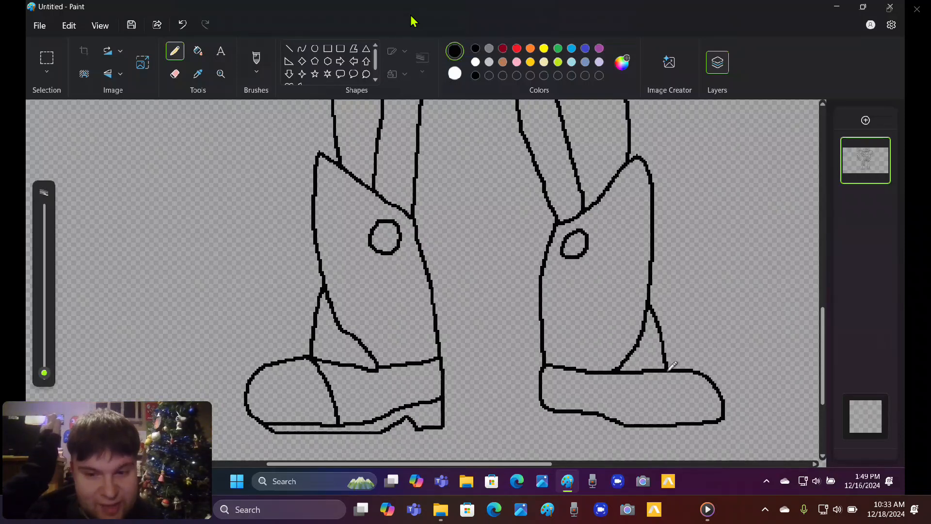
{"action": "left_click_drag", "start_coordinate": [667, 370], "coordinate": [648, 425]}
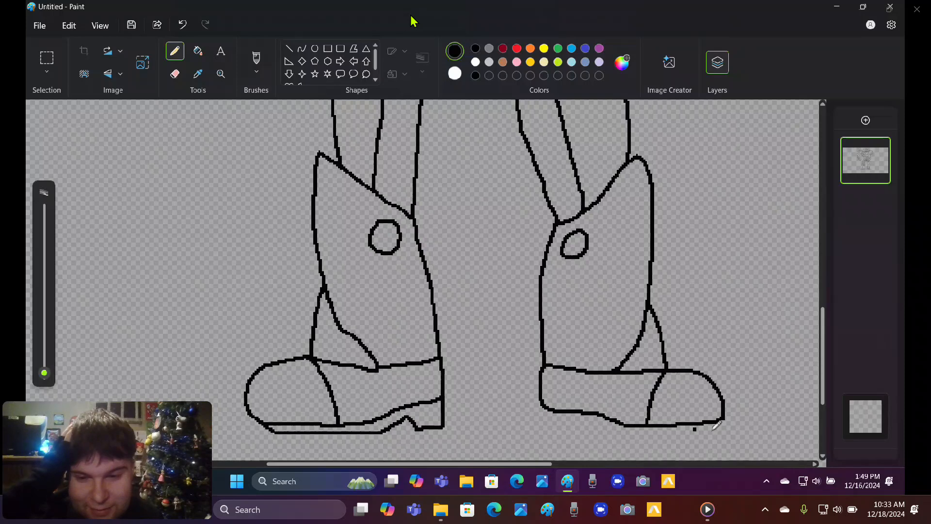
{"action": "mouse_move", "coordinate": [724, 420]}
{"action": "left_mouse_down"}
{"action": "mouse_move", "coordinate": [716, 433]}
{"action": "mouse_move", "coordinate": [618, 437]}
{"action": "mouse_move", "coordinate": [550, 433]}
{"action": "mouse_move", "coordinate": [546, 409]}
{"action": "left_mouse_up"}
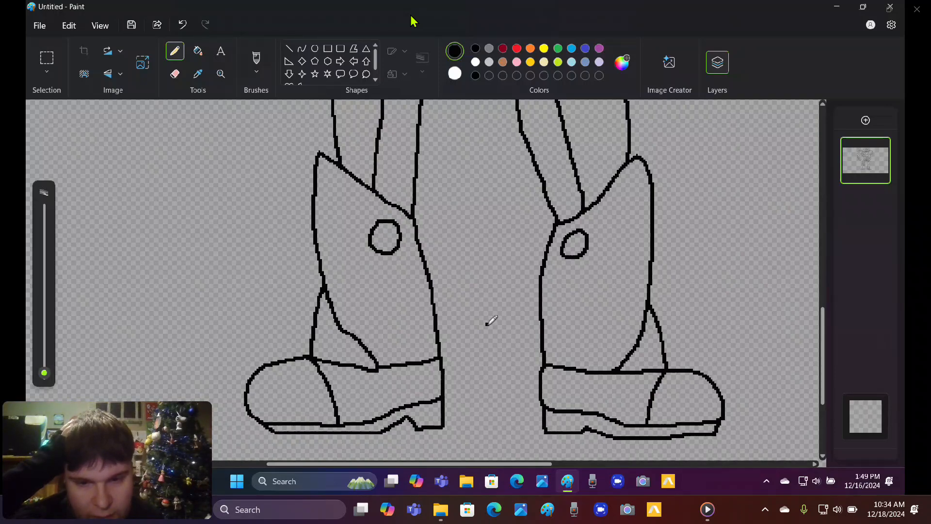
{"action": "scroll", "coordinate": [491, 320], "scroll_direction": "down", "scroll_amount": 5}
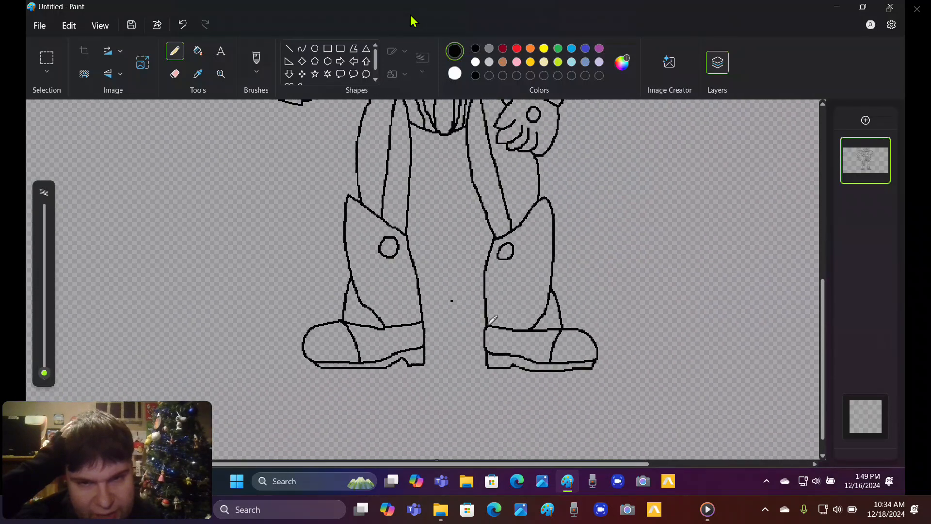
{"action": "scroll", "coordinate": [492, 320], "scroll_direction": "down", "scroll_amount": 3}
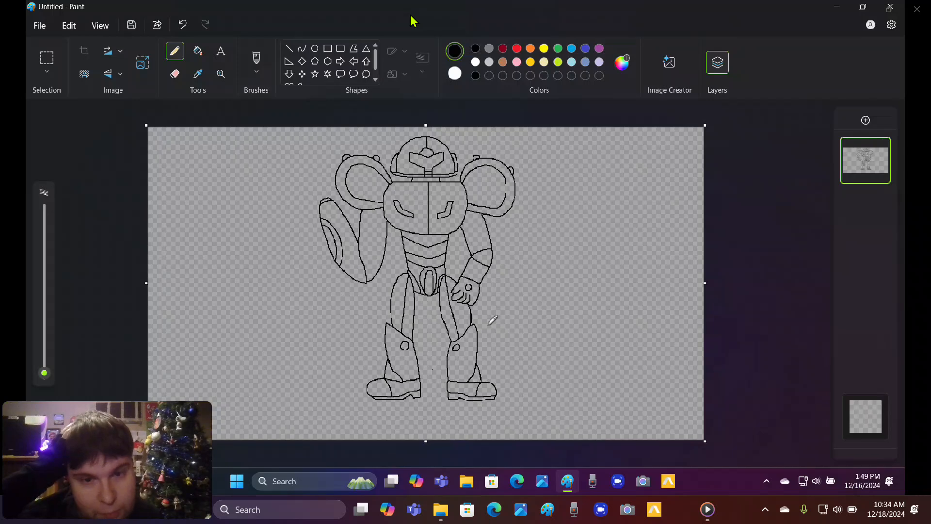